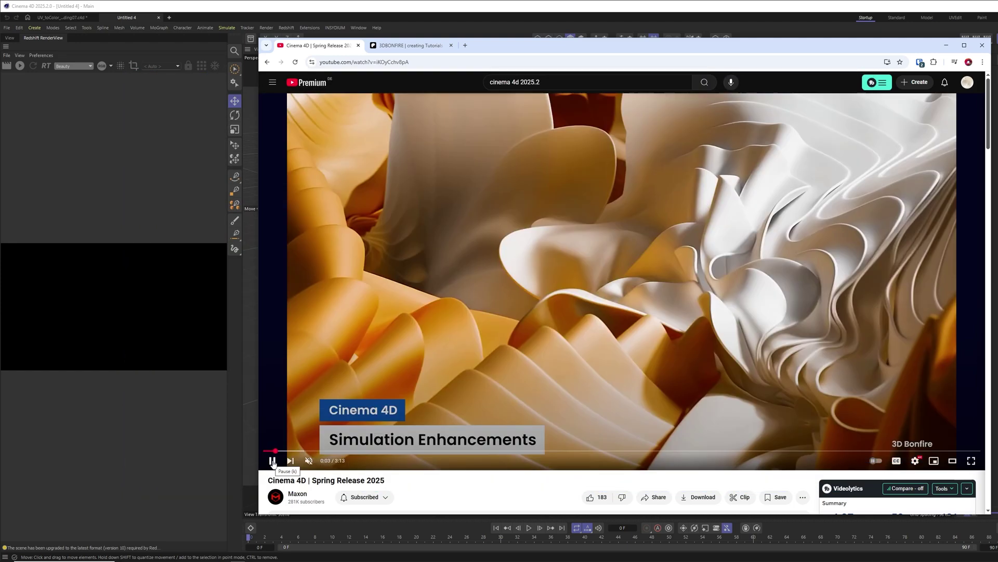
Step: Watch the Particle Emitter Interactive Handles section of the Cinema 4D Spring Release 2025 video, pausing at intervals
left_click(509, 379)
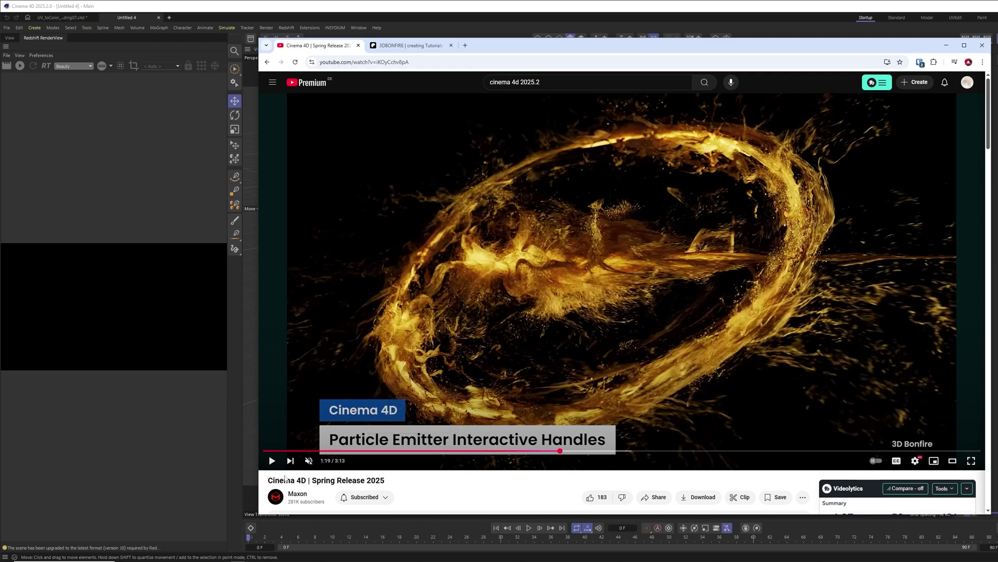
left_click(271, 460)
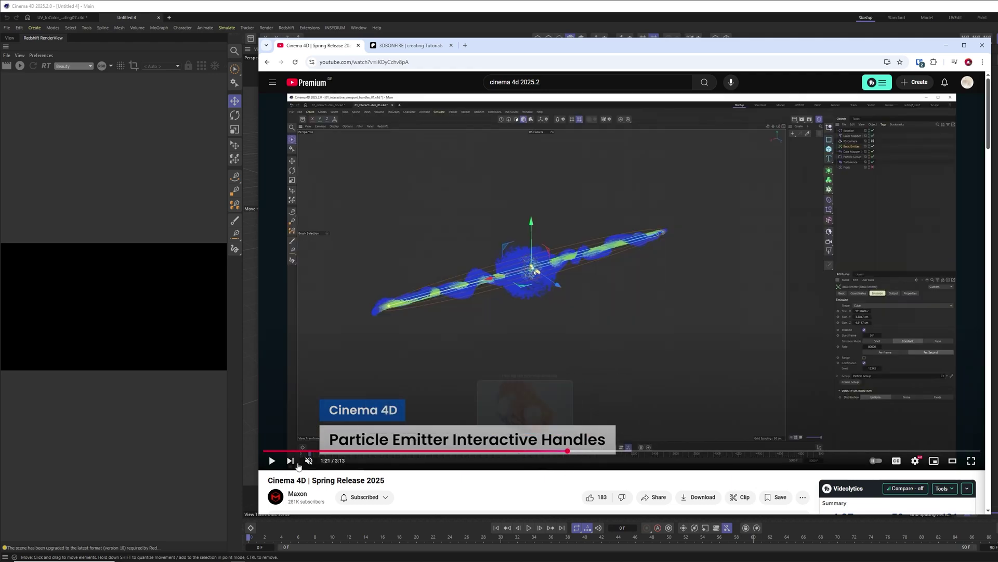
left_click(272, 461)
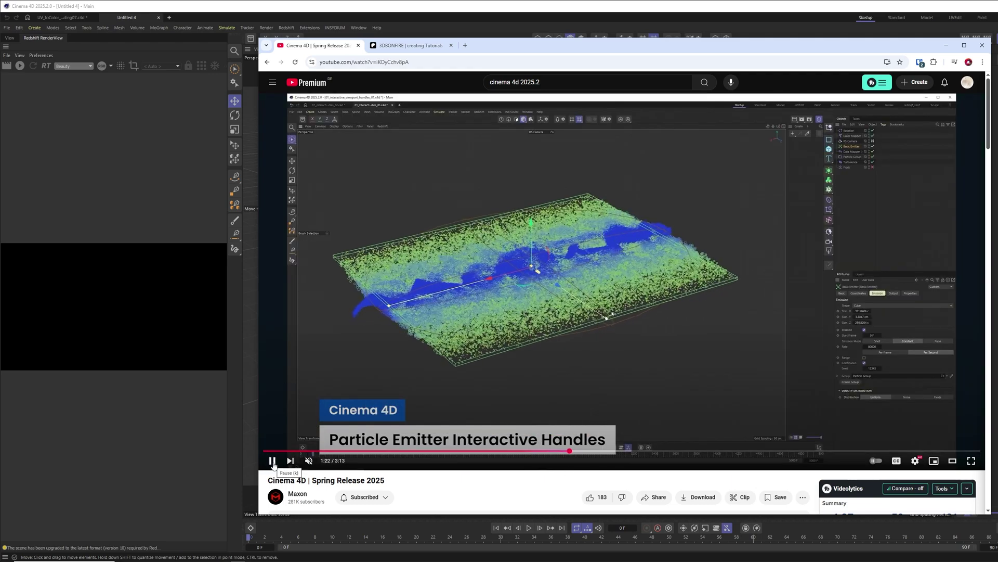
left_click(274, 463)
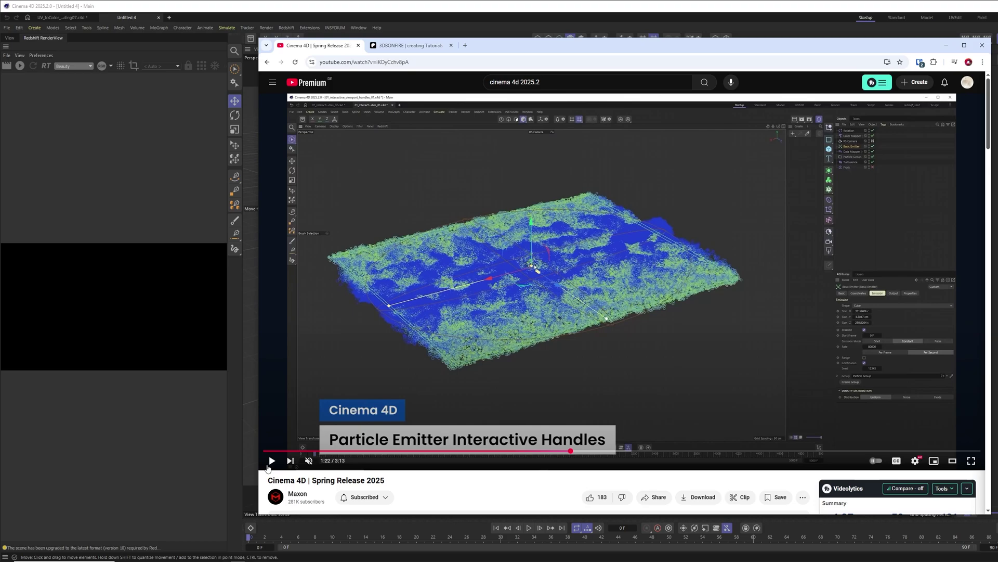
left_click(271, 462)
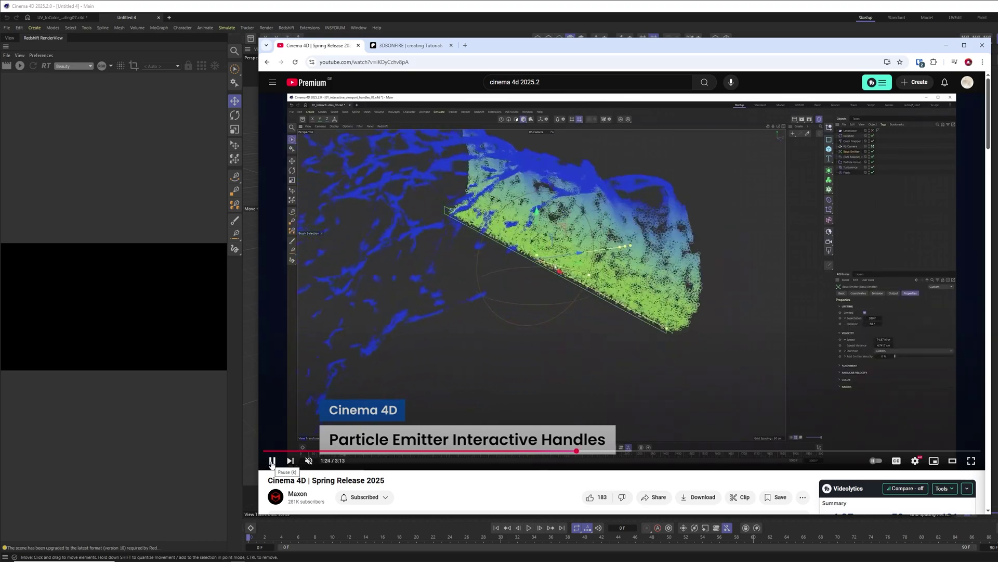
left_click(331, 431)
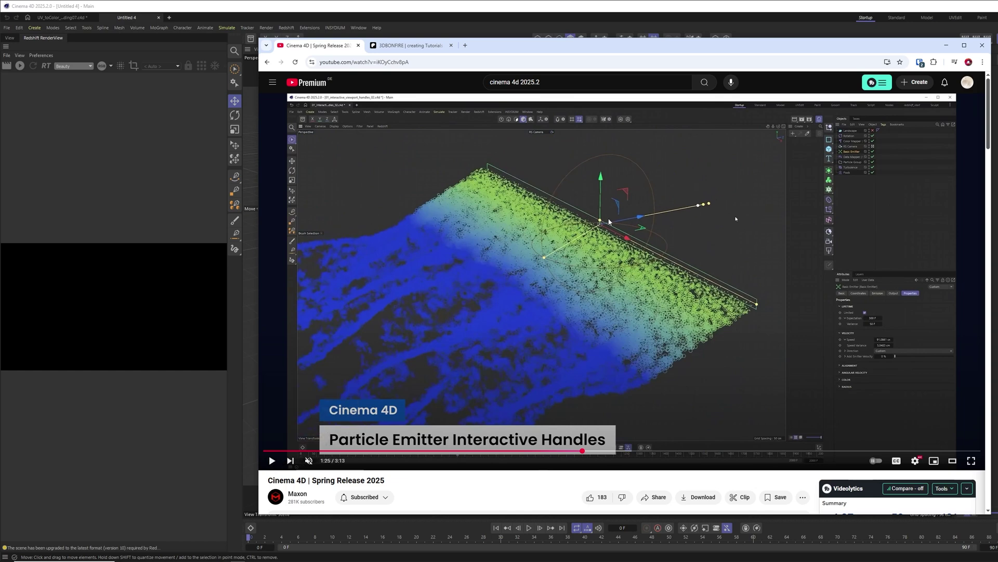
Step: Play through the Emission Density Control and Automatic Creation of Custom Particle Properties & Outputs sections of the release video
left_click(271, 462)
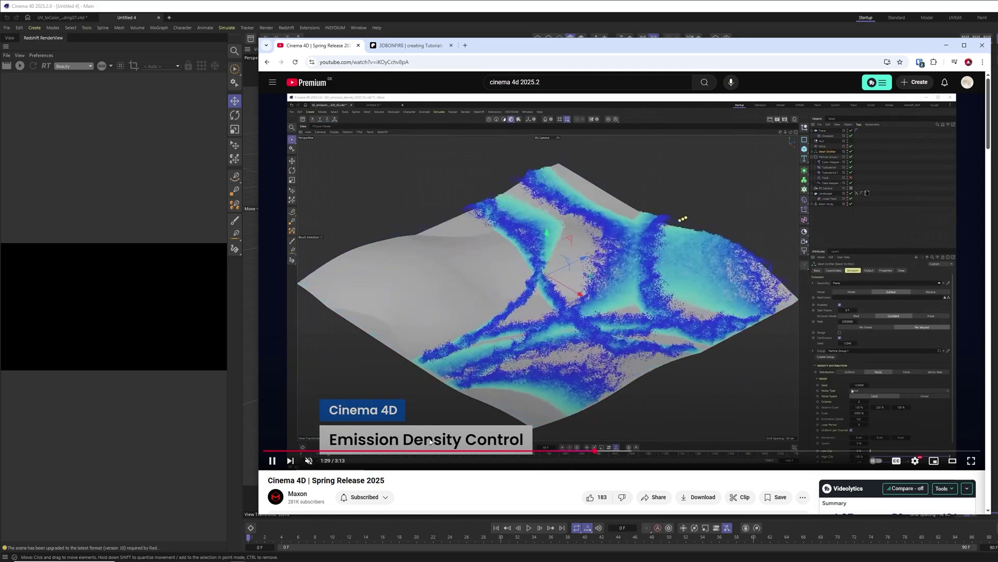
left_click(271, 461)
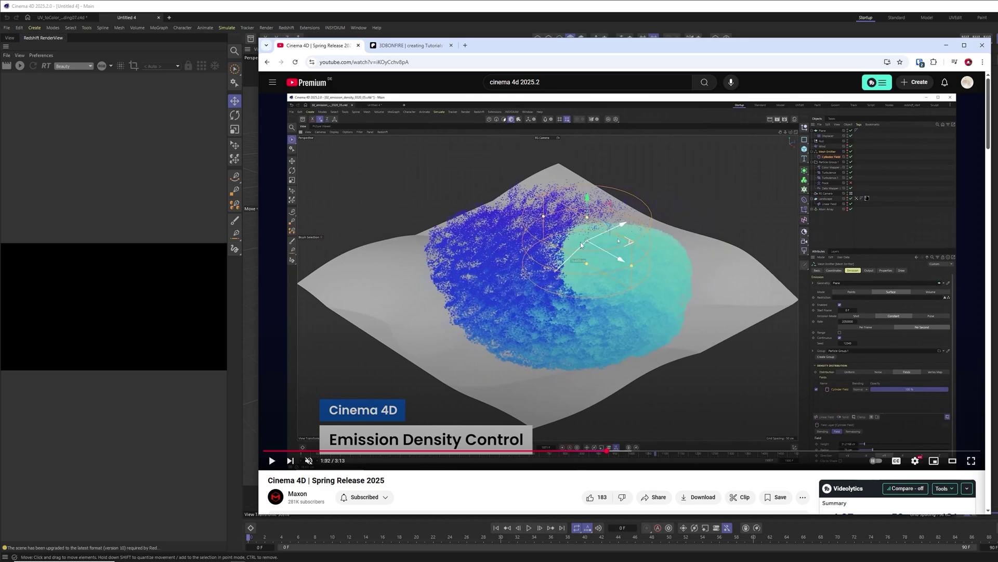
left_click(271, 462)
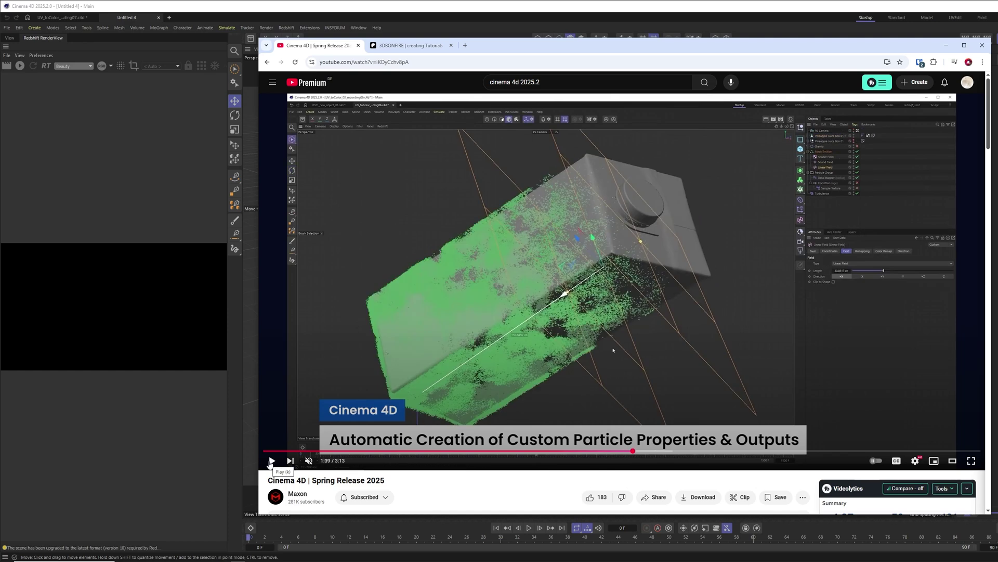
left_click(271, 462)
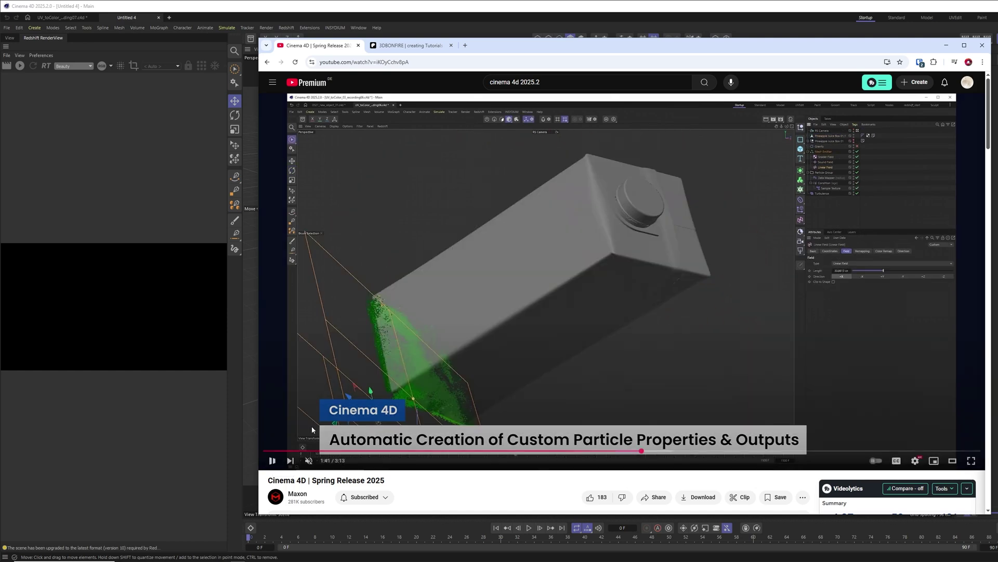
left_click(271, 462)
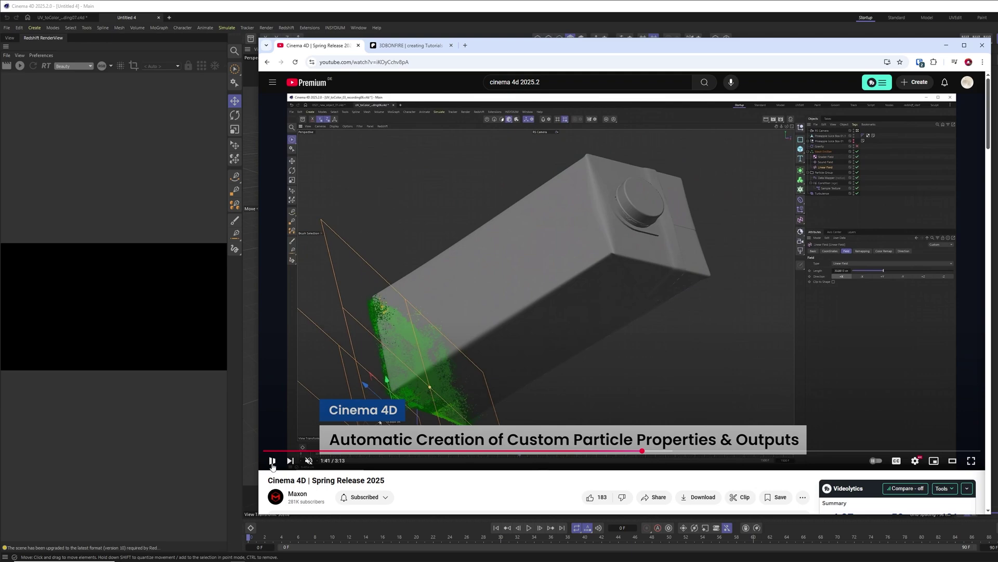
left_click(272, 461)
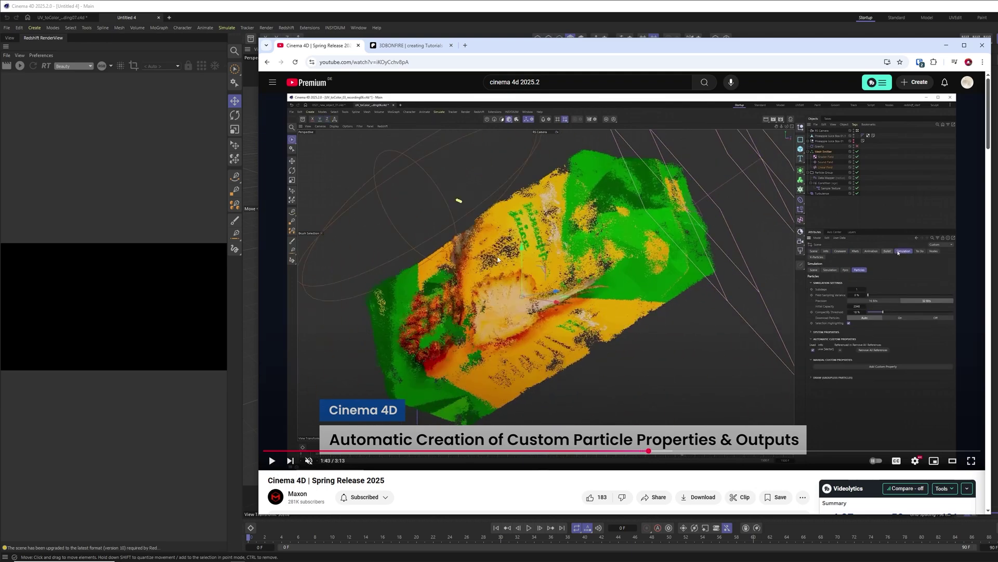
left_click(272, 460)
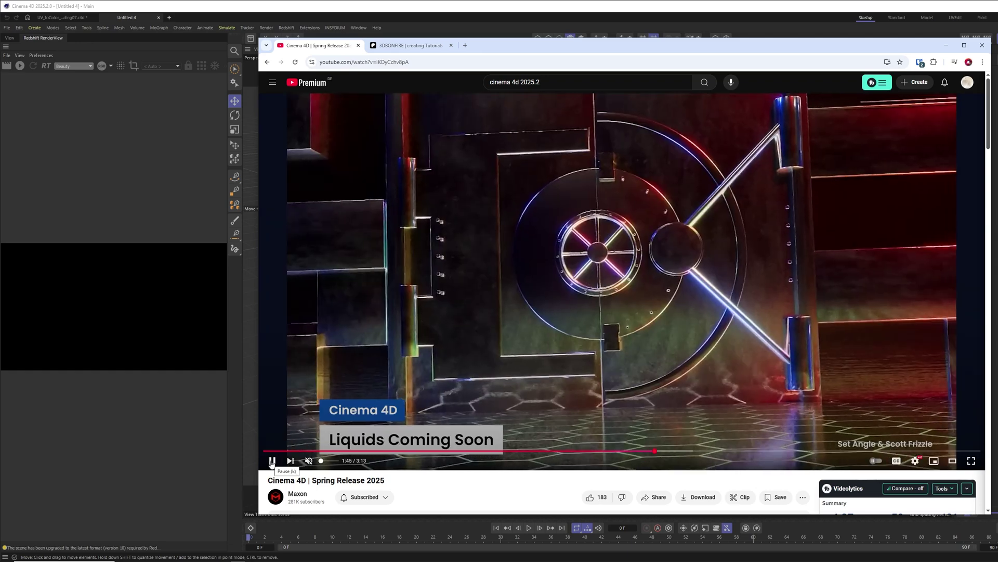
Step: Watch the Liquids Coming Soon section of the release video and continue to Sample Projects, pausing there
left_click(272, 461)
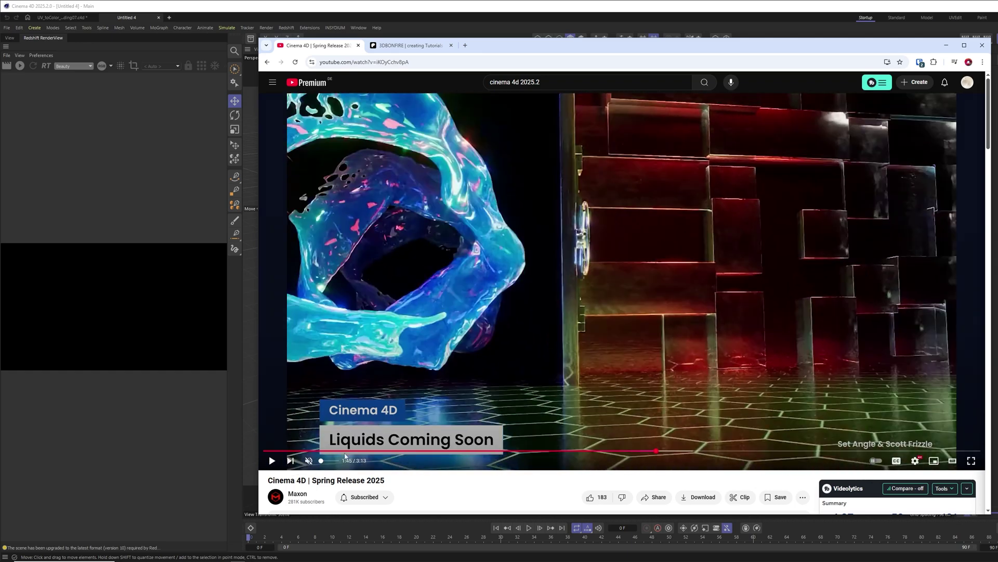
left_click_drag(768, 43, 643, 271)
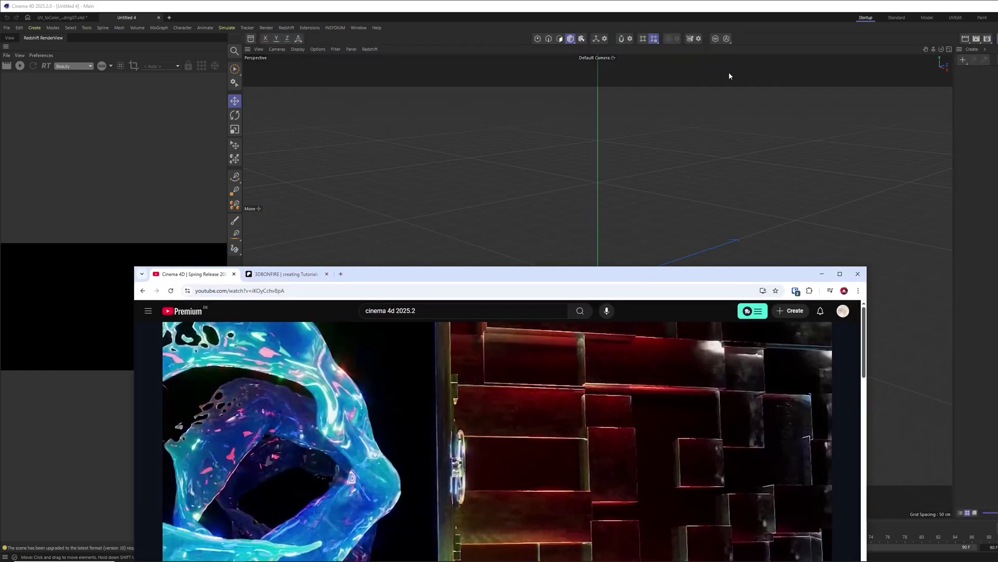
left_click_drag(510, 275, 639, 59)
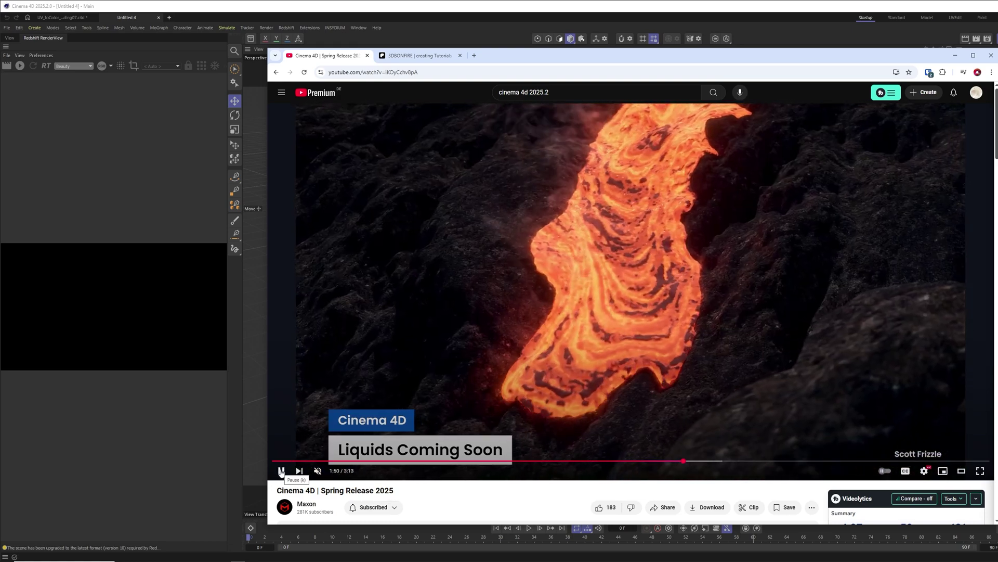
left_click(281, 470)
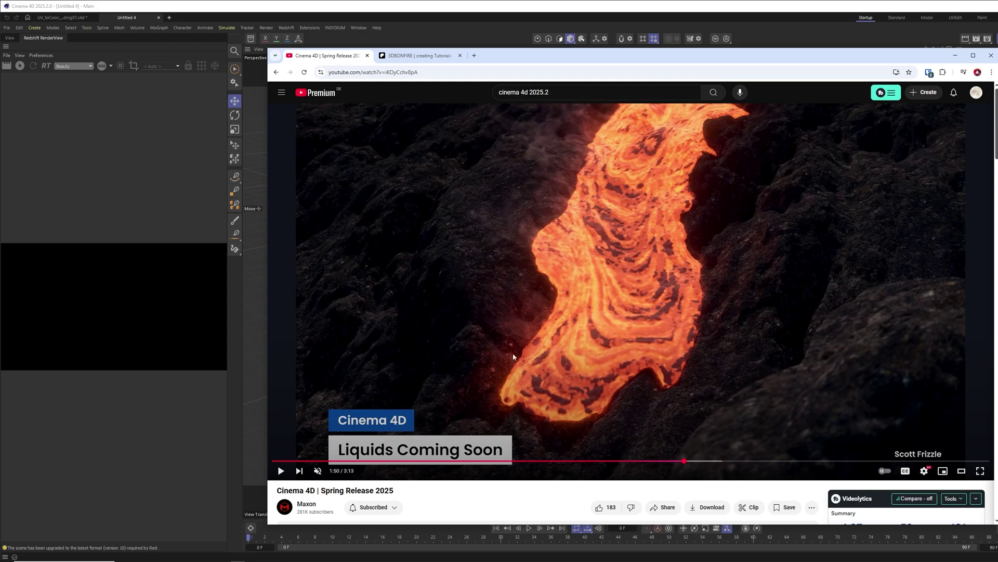
left_click(281, 471)
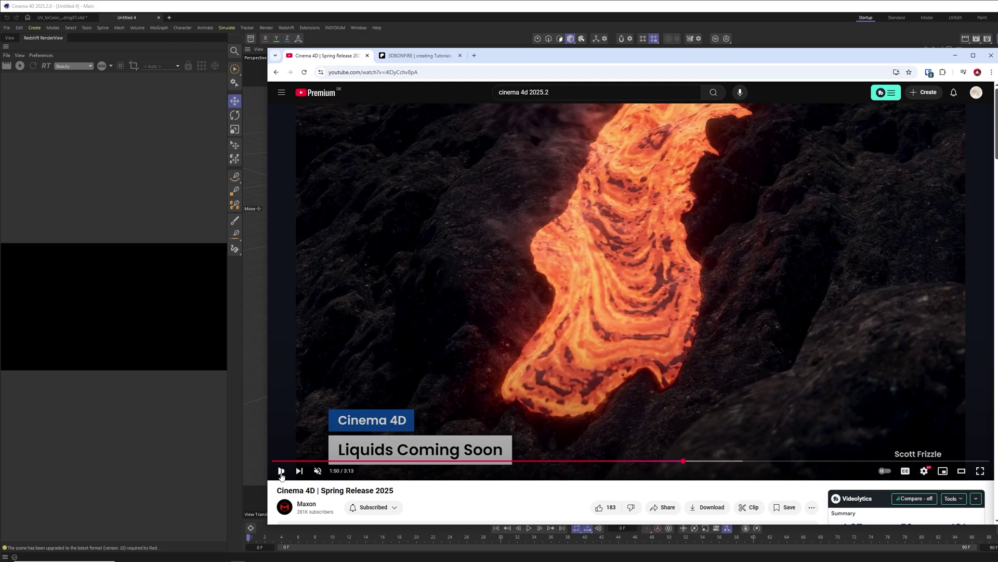
left_click(281, 471)
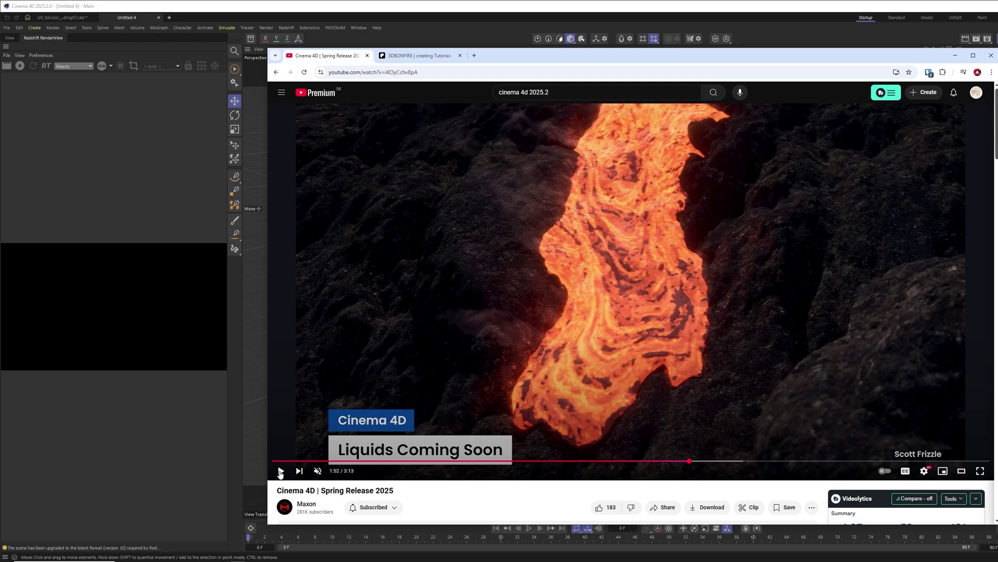
left_click(280, 471)
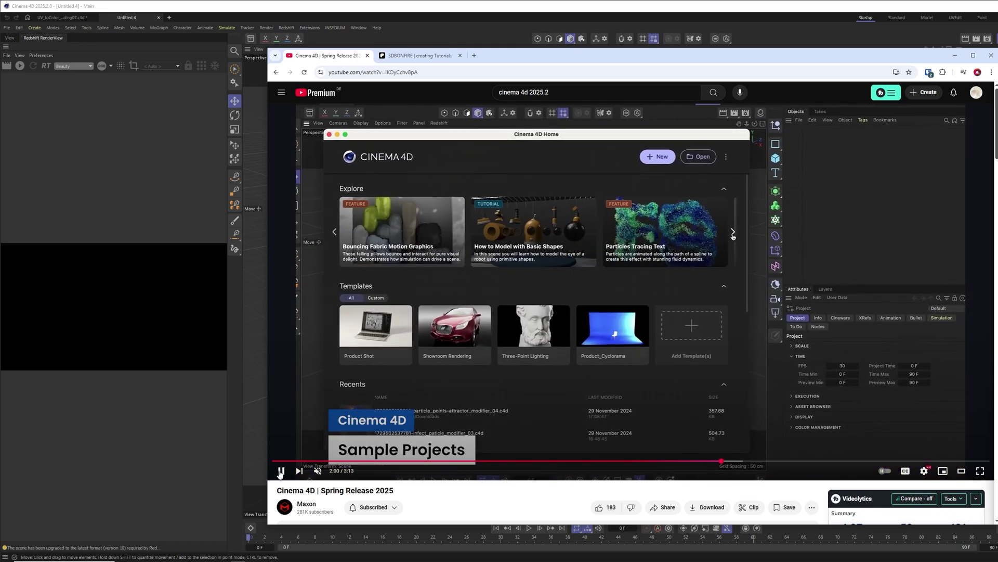
left_click(281, 470)
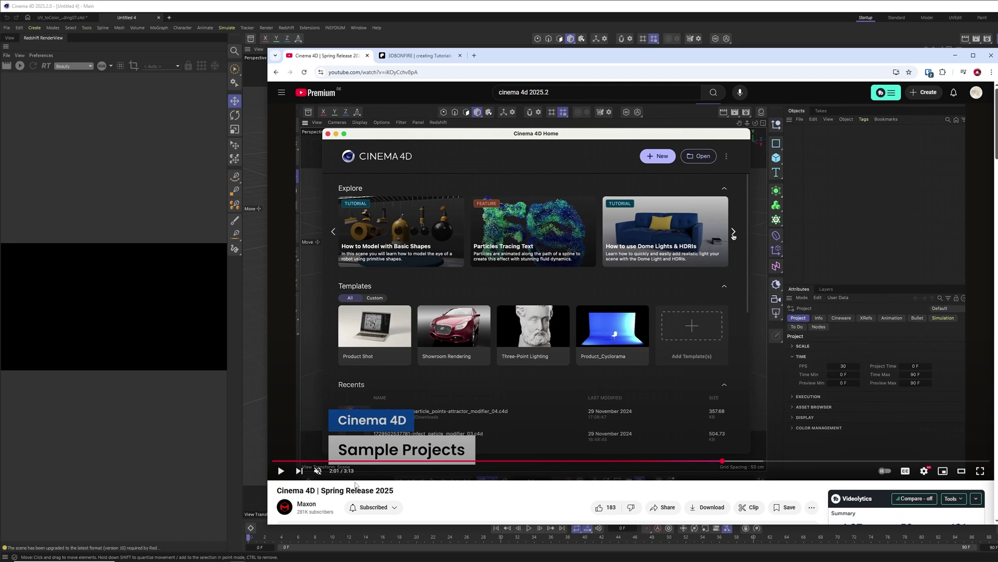
Step: Switch to Cinema 4D, select the Basic Emitter in 01_interactive_viewport_handles_02.c4d and extend its speed handle in the viewport to about 126 cm
left_click(956, 58)
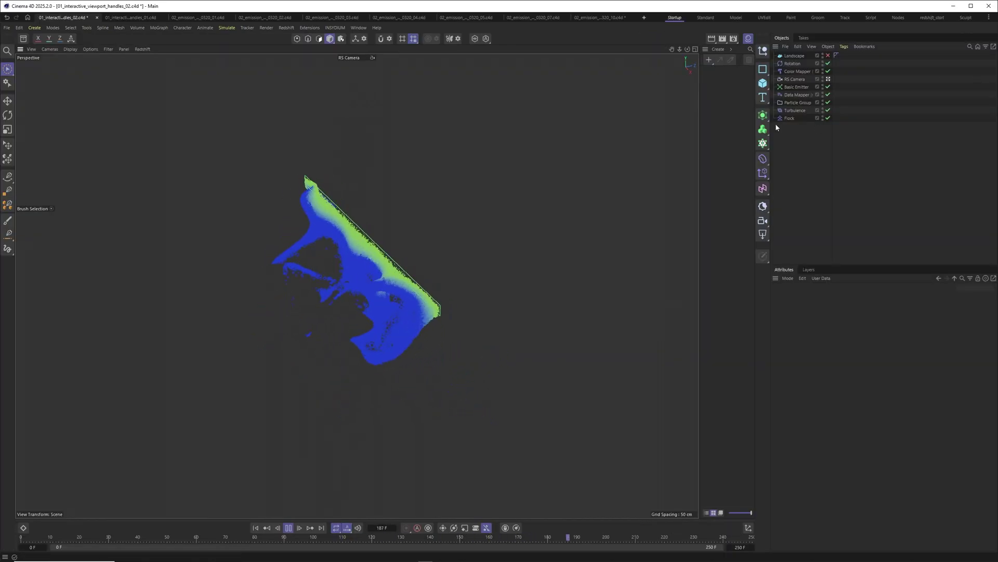
left_click(798, 88)
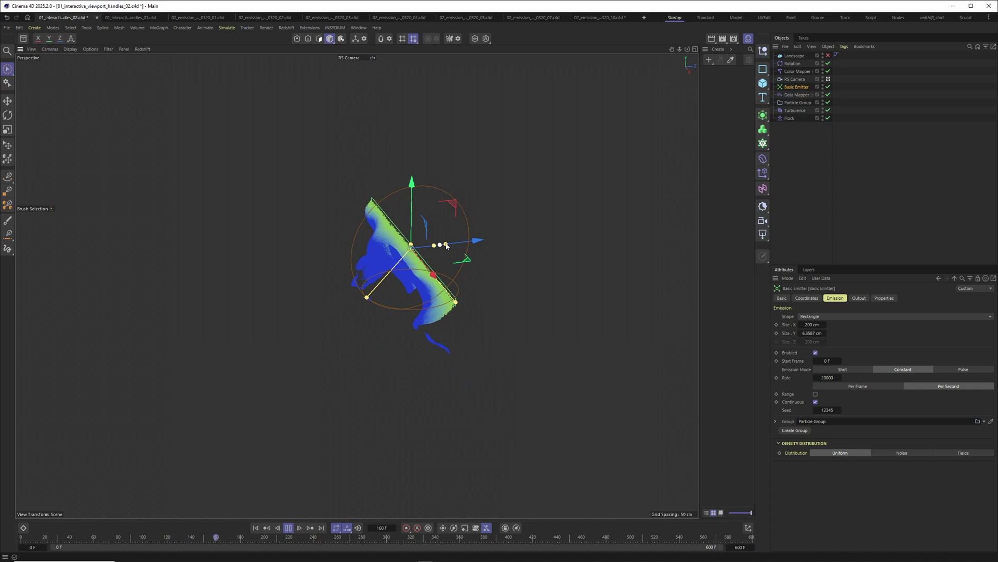
left_click_drag(502, 238, 536, 212)
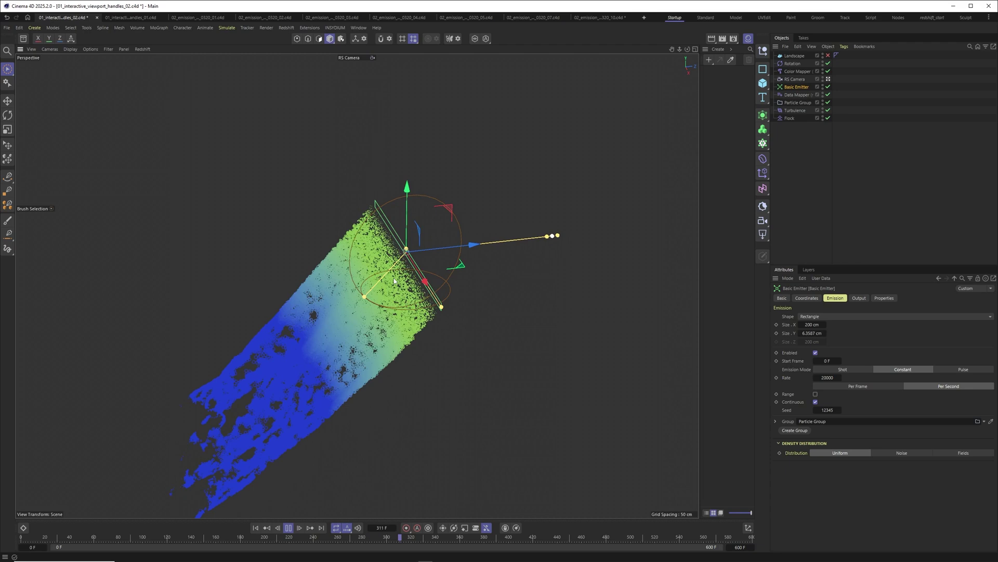
Step: Show the Basic Emitter's velocity properties and adjust its viewport handles to a speed of about 129 cm with a variance of about 2.7 cm
left_click(884, 298)
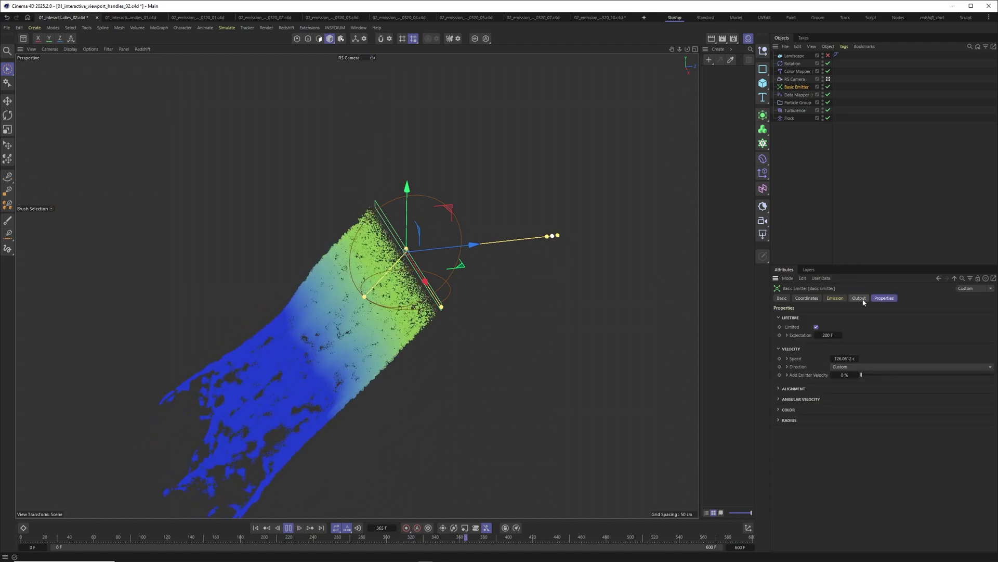
left_click_drag(881, 265, 881, 179)
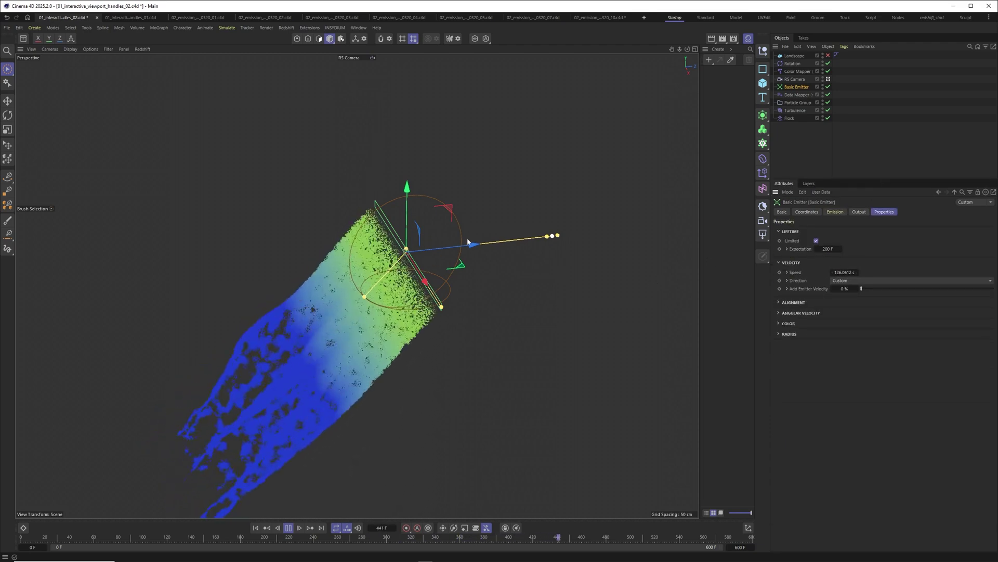
mouse_move(557, 240)
left_mouse_down()
mouse_move(463, 242)
mouse_move(572, 248)
mouse_move(437, 255)
mouse_move(559, 252)
mouse_move(511, 260)
mouse_move(452, 244)
mouse_move(465, 263)
mouse_move(543, 260)
mouse_move(453, 266)
mouse_move(561, 245)
left_mouse_up()
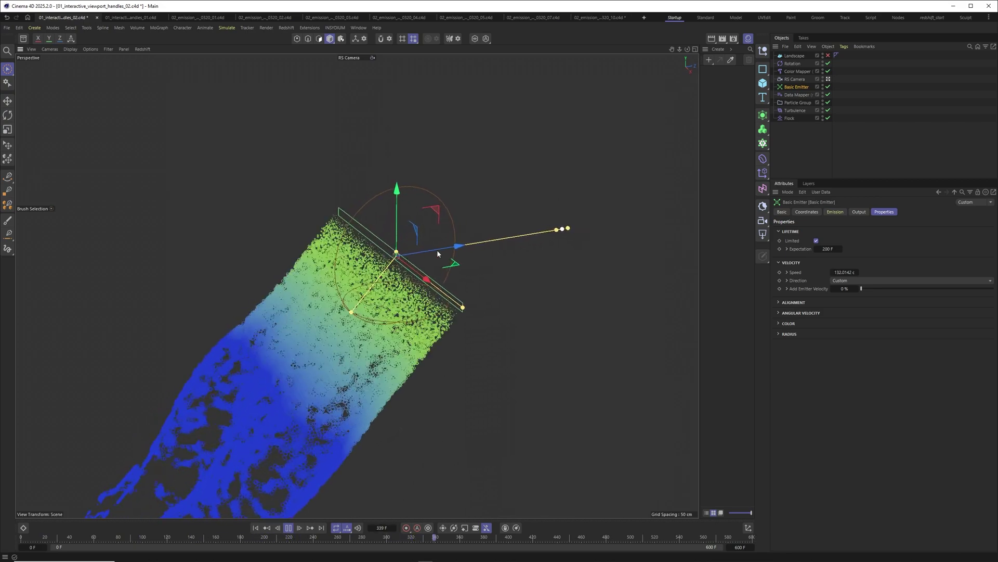
mouse_move(567, 228)
left_mouse_down()
mouse_move(584, 236)
mouse_move(568, 246)
left_mouse_up()
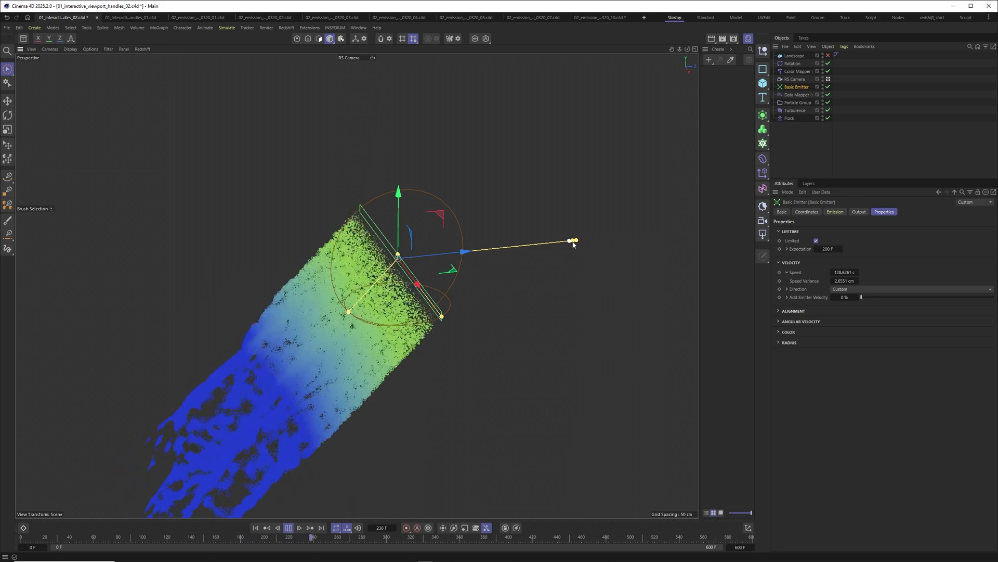
Step: Reduce the emitter's speed to about 84 cm and swing its custom direction handle in the viewport to redirect the particles
left_click_drag(477, 250, 438, 253)
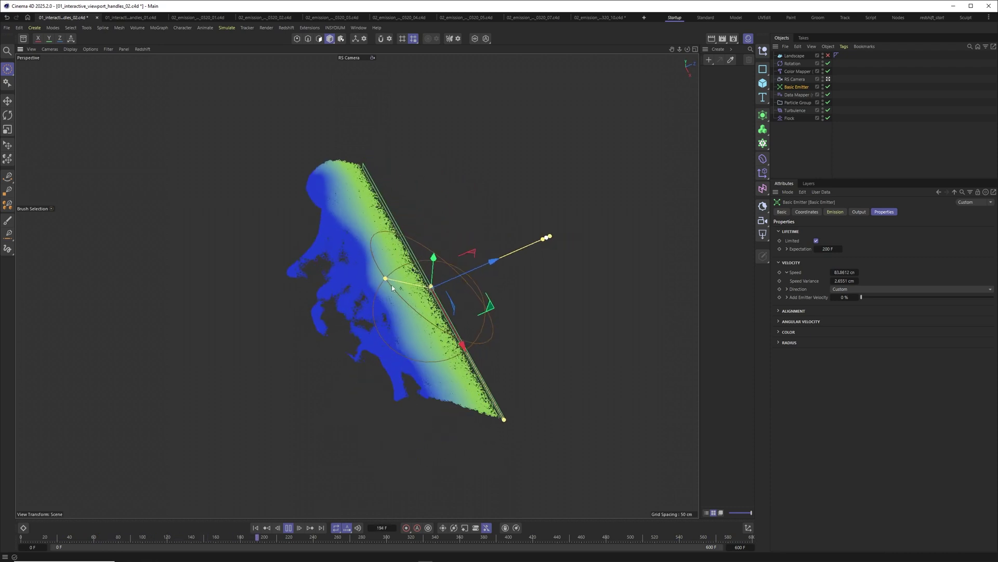
left_click_drag(391, 274, 405, 288)
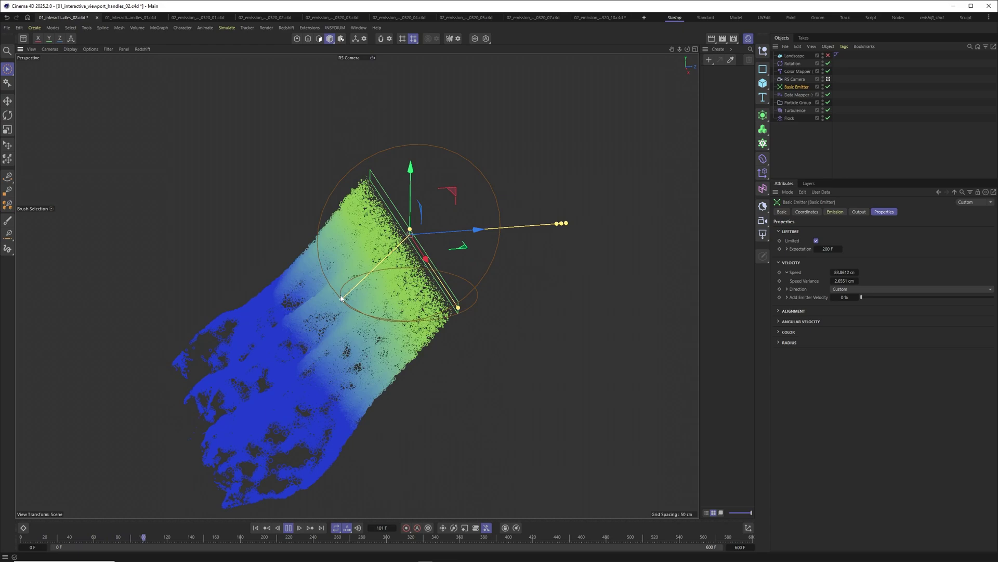
left_click_drag(341, 299, 345, 218)
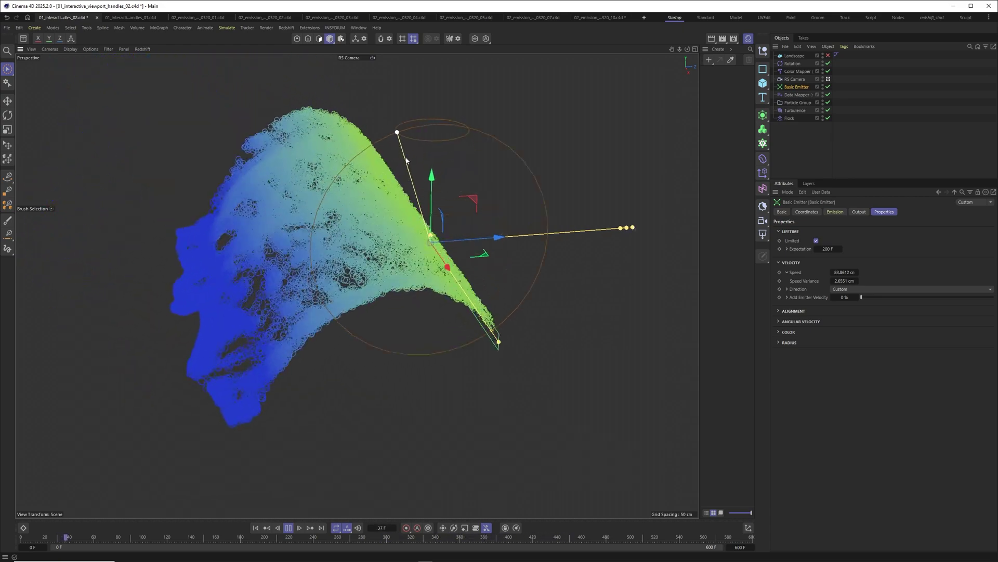
left_click_drag(401, 134, 419, 256)
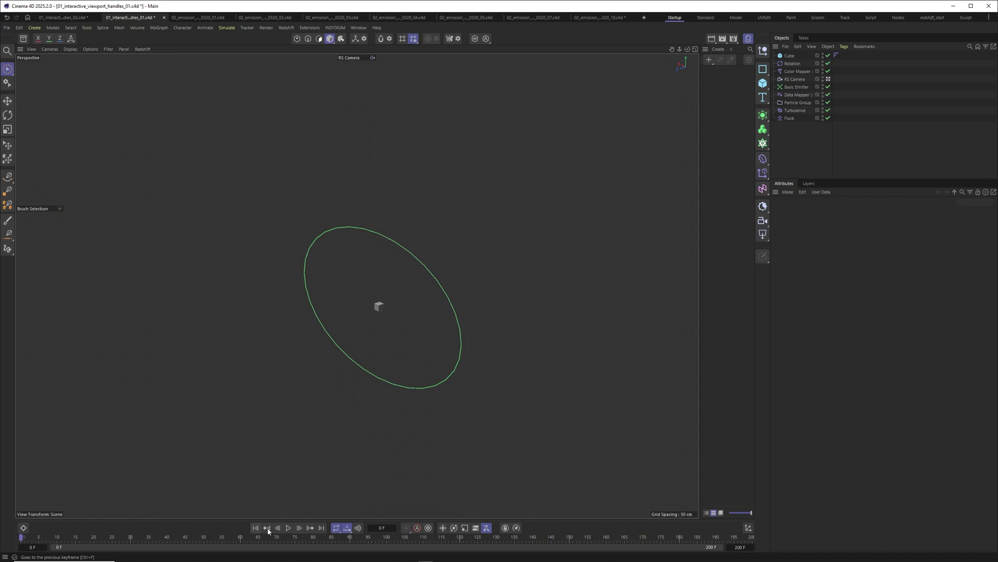
Step: In the circular emitter scene 01_interactive_viewport_handles_01.c4d, set the Basic Emitter's emission rate to 30000 per second
left_click(796, 87)
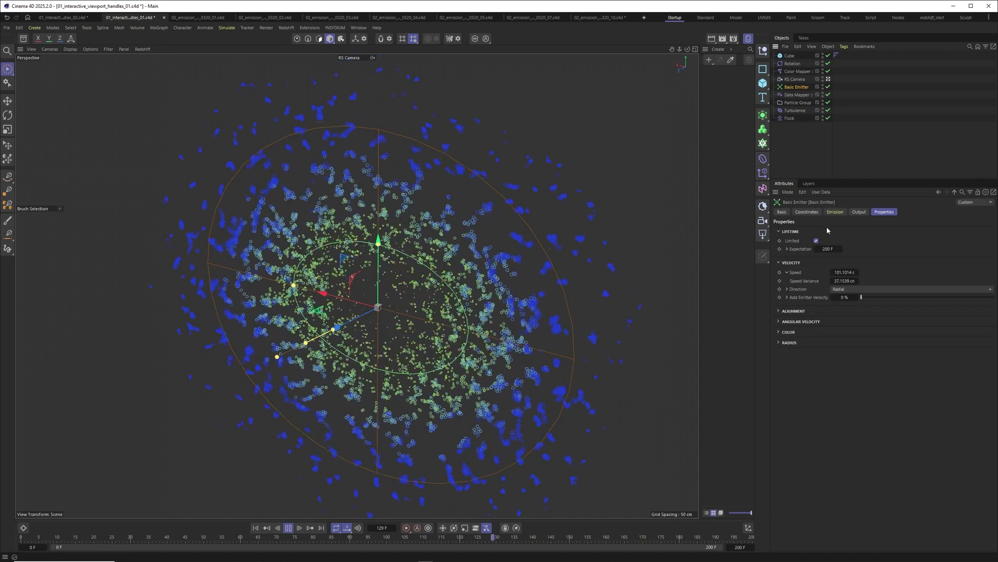
left_click(835, 212)
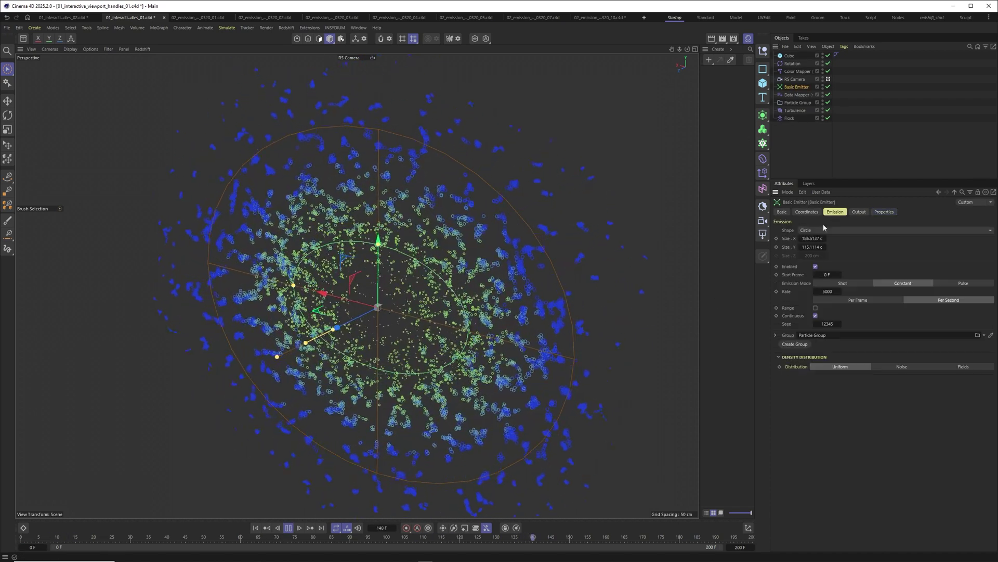
double_click(827, 291)
type("50000")
key("Return")
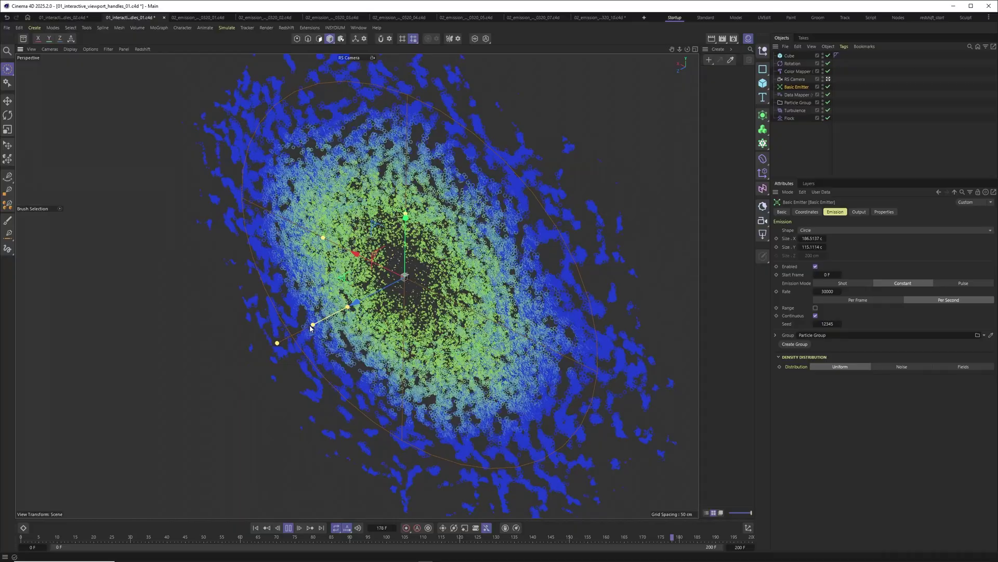
Step: Vary the circular Basic Emitter's speed and variance with its viewport handles while the simulation plays
left_click_drag(276, 343, 396, 292)
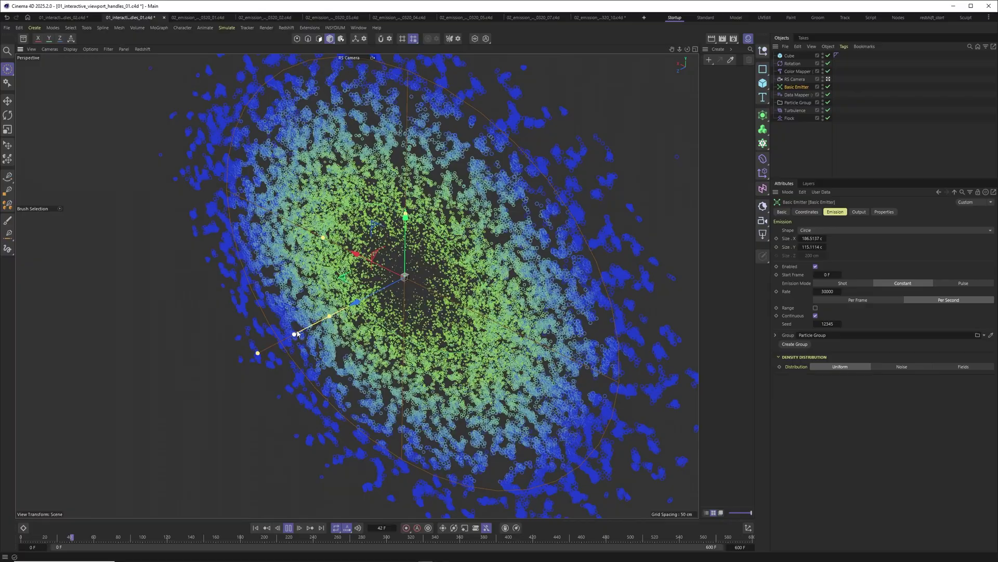
left_click_drag(256, 347, 332, 320)
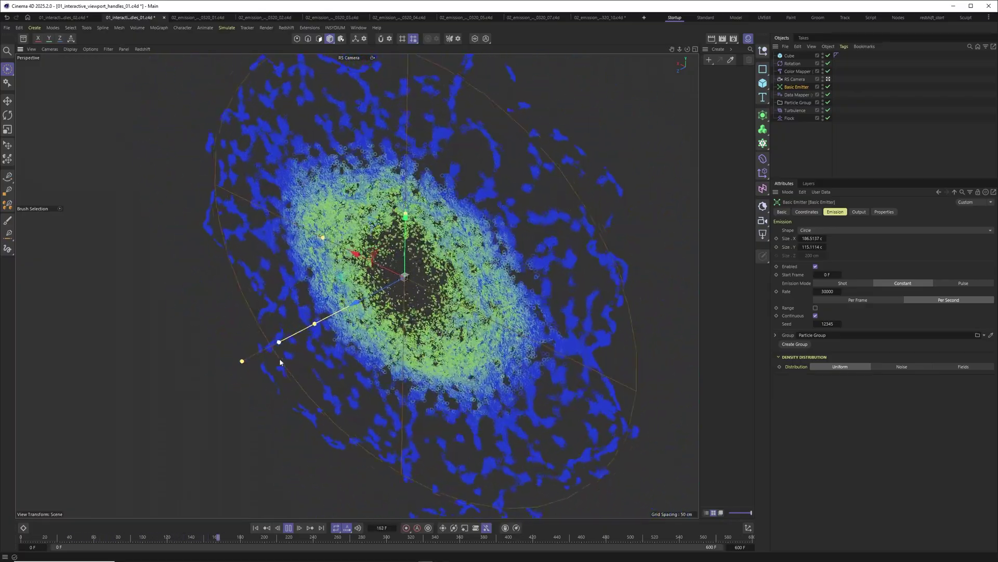
left_click_drag(297, 358, 386, 313)
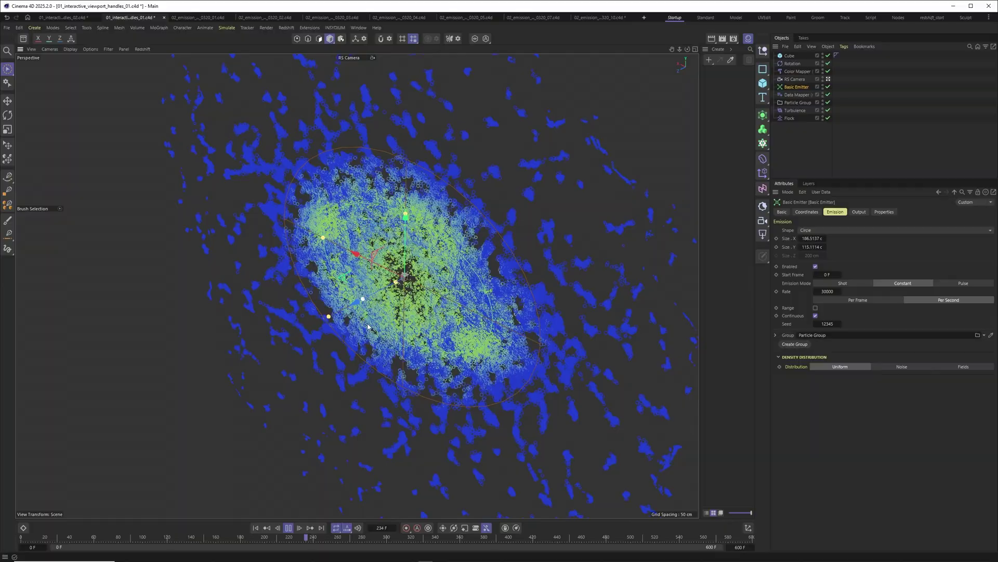
left_click_drag(278, 342, 303, 333)
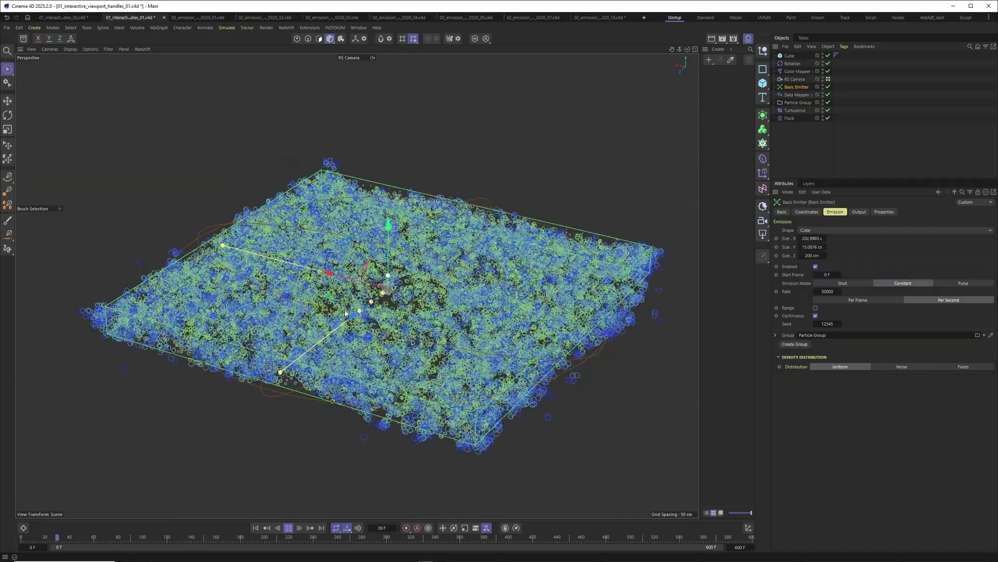
Step: Resize the cube-shaped Basic Emitter to about 295 x 32 x 200 cm with its viewport handles
left_click_drag(815, 246, 801, 247)
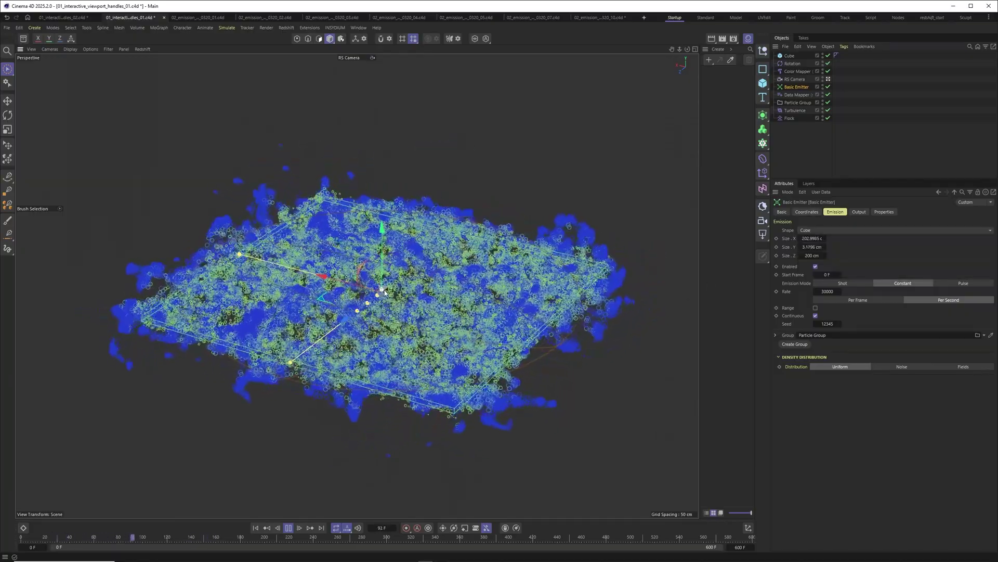
scroll(303, 215, "up", 5)
left_click_drag(303, 215, 368, 223)
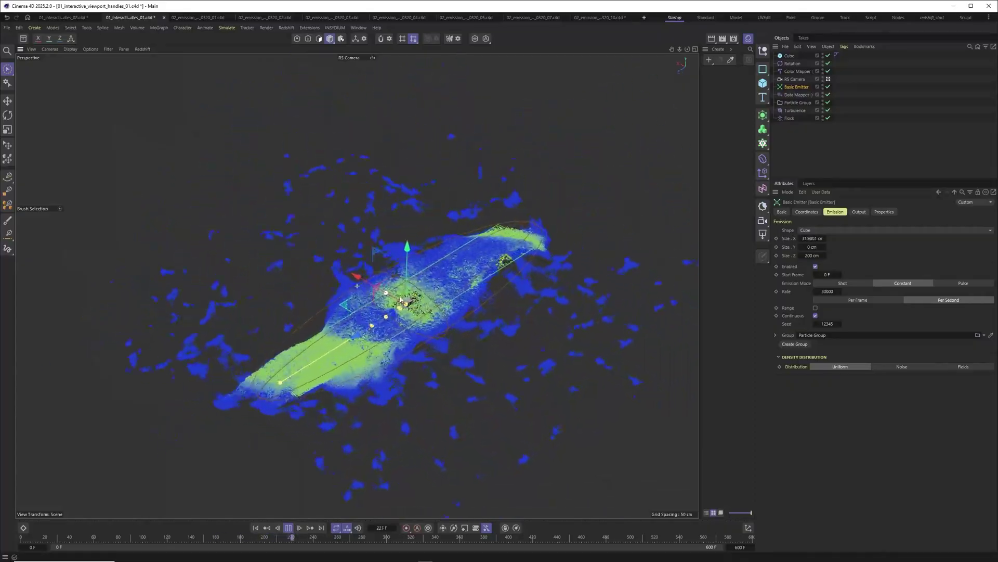
left_click_drag(329, 261, 358, 301)
scroll(357, 301, "down", 4)
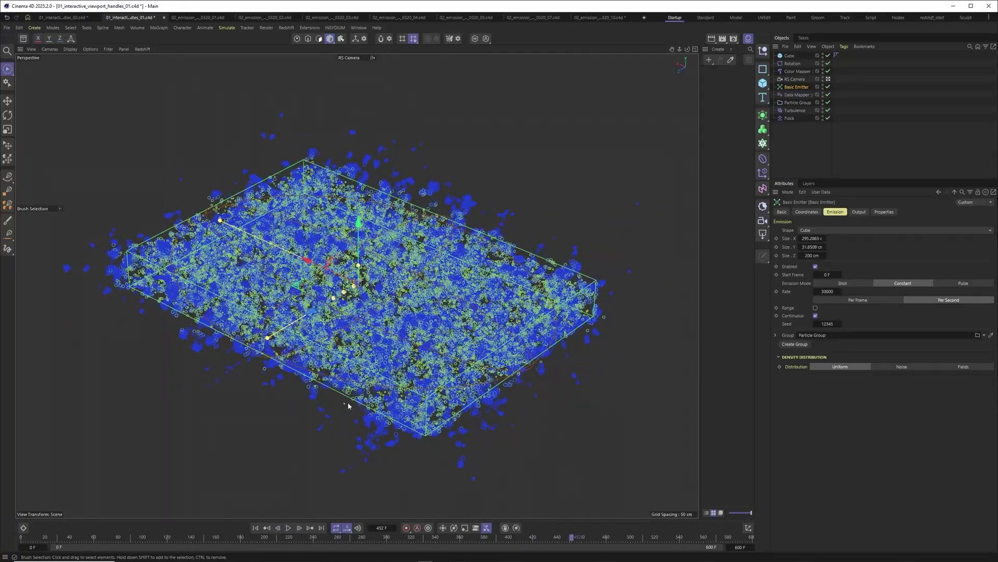
scroll(336, 287, "up", 2)
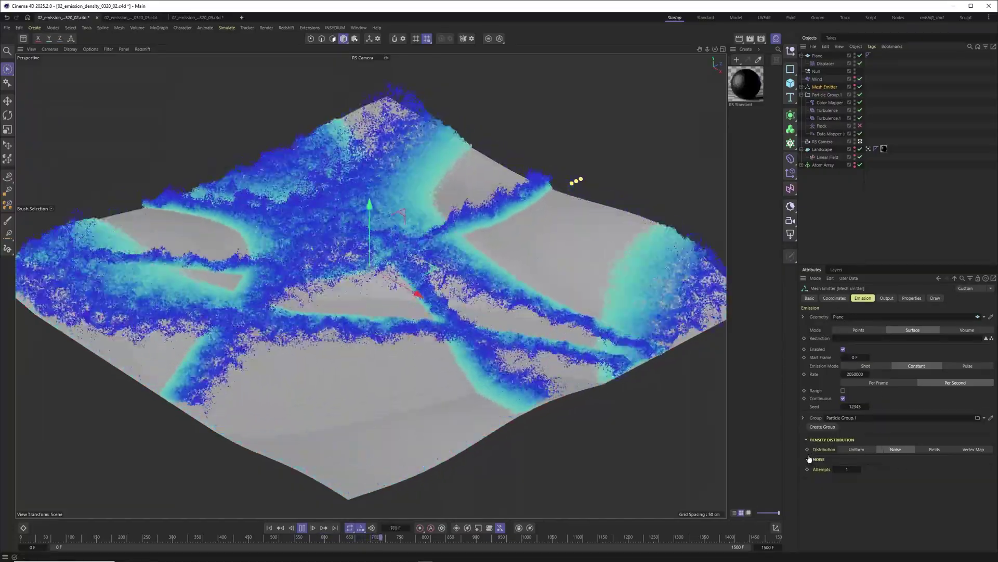
Step: In 02_emission_density_0320_02.c4d, expand the Mesh Emitter's noise density settings and set the animation speed to 0.2
left_click(815, 459)
left_click_drag(882, 265, 881, 119)
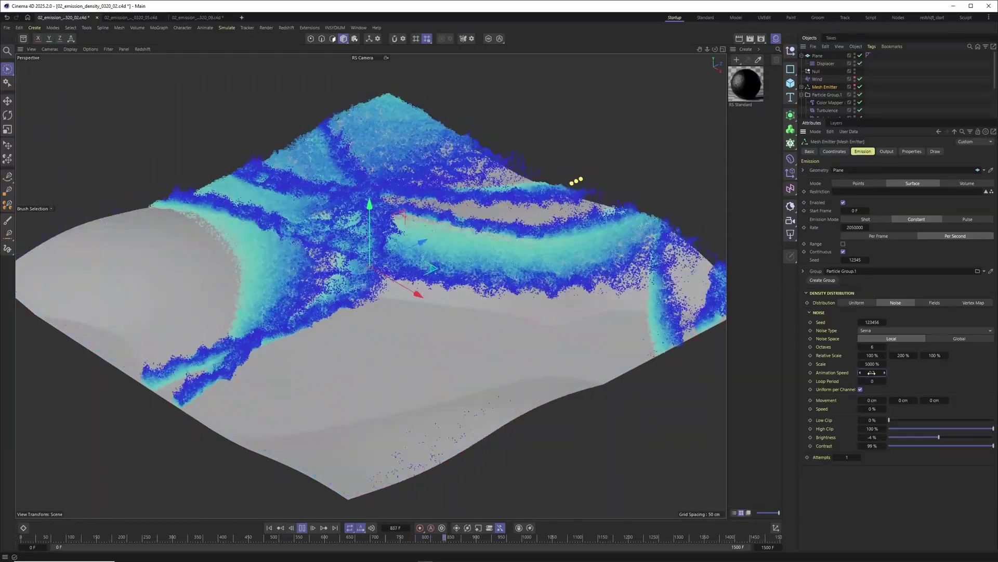
left_click(864, 373)
type("0")
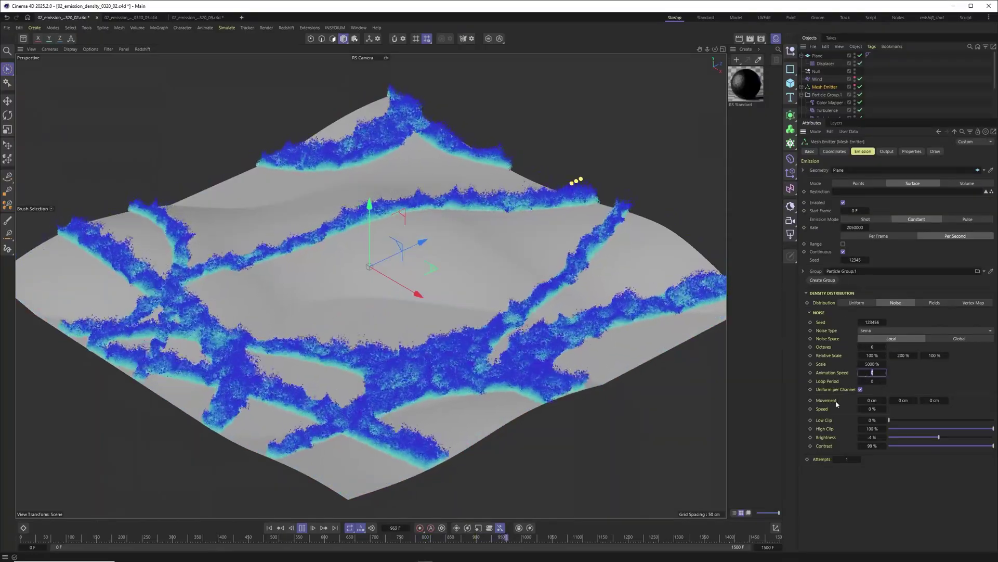
type(",2")
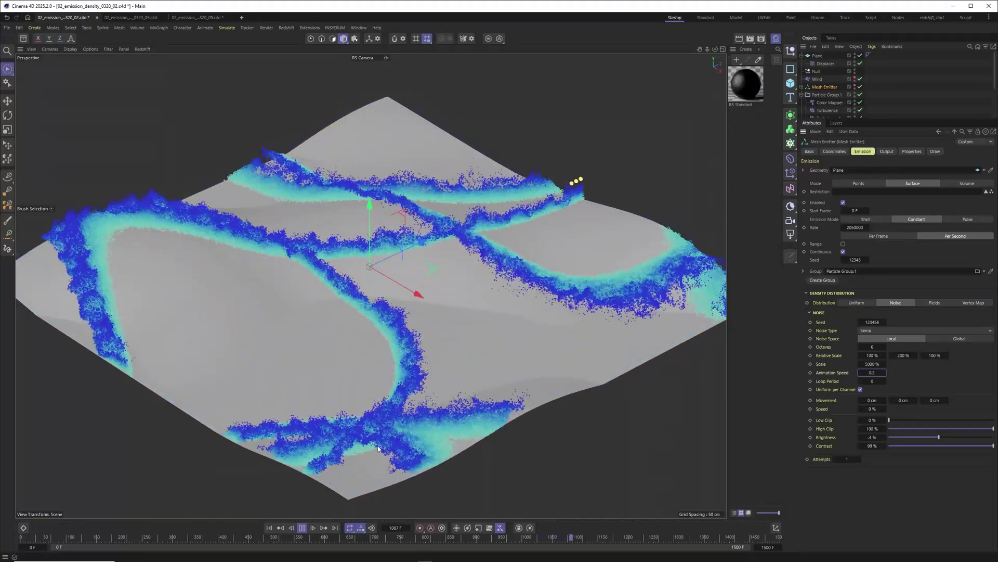
Step: Change the density distribution's noise type to Electric and set the noise scale to 1000%
left_click(988, 331)
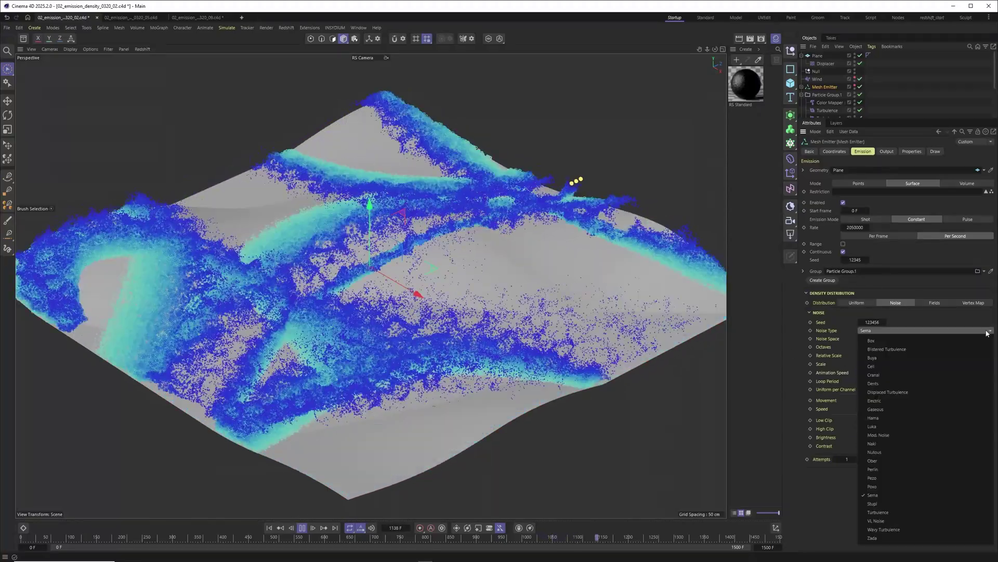
left_click(874, 401)
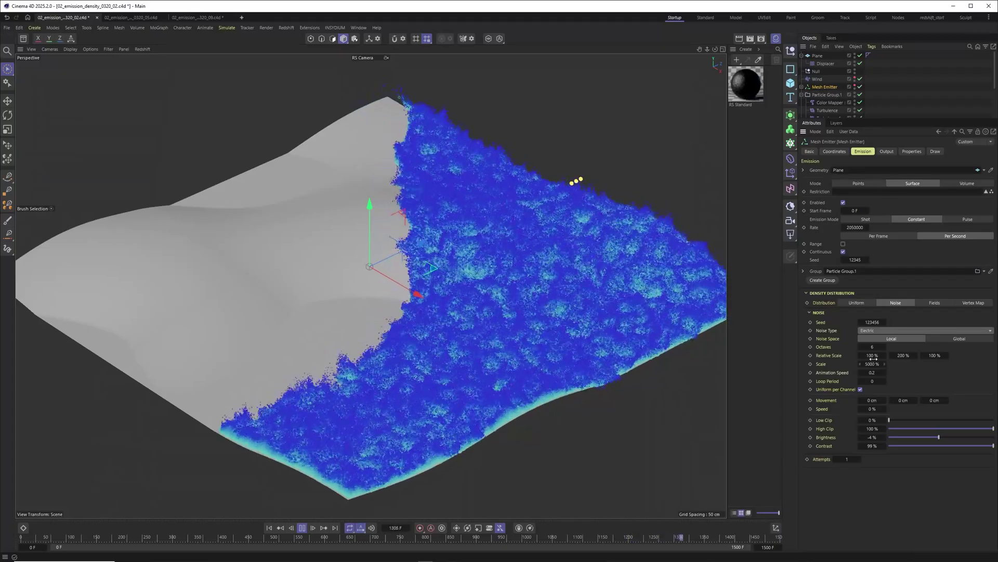
mouse_move(874, 358)
left_mouse_down()
mouse_move(853, 379)
mouse_move(870, 364)
left_mouse_up()
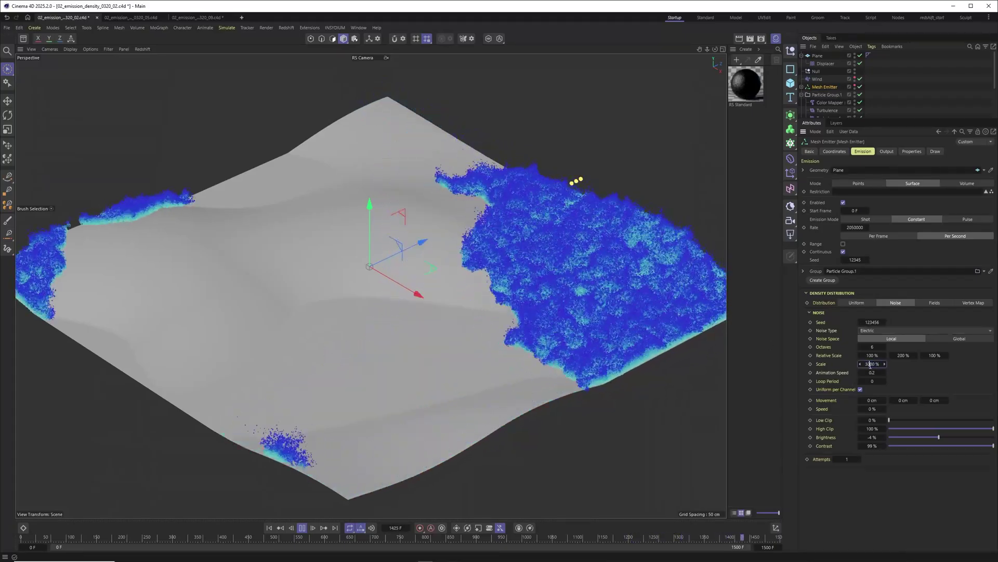
type("00")
key("Return")
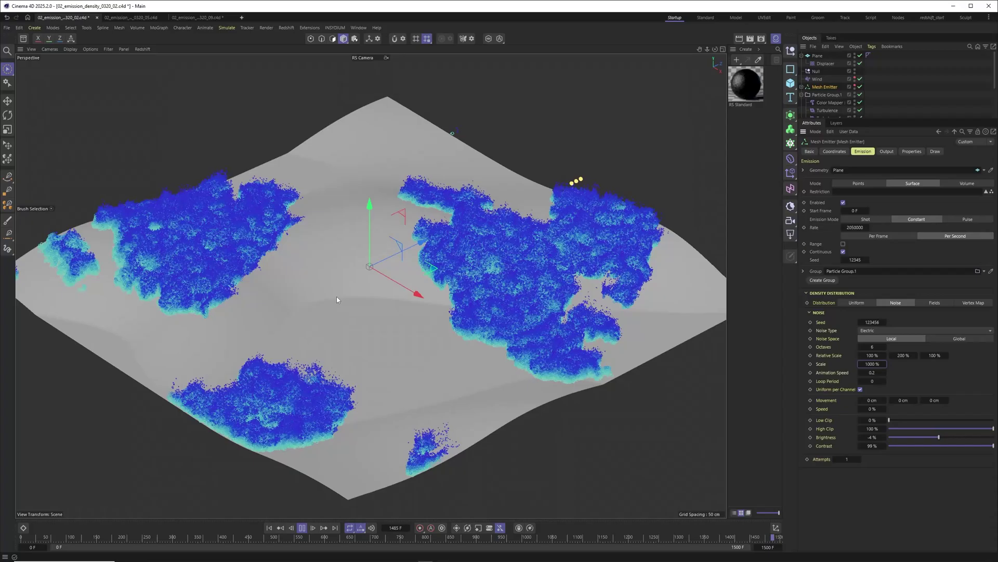
Step: Switch the noise type to Buya, raise its brightness to 46% and stop the playback
scroll(934, 328, "up", 1)
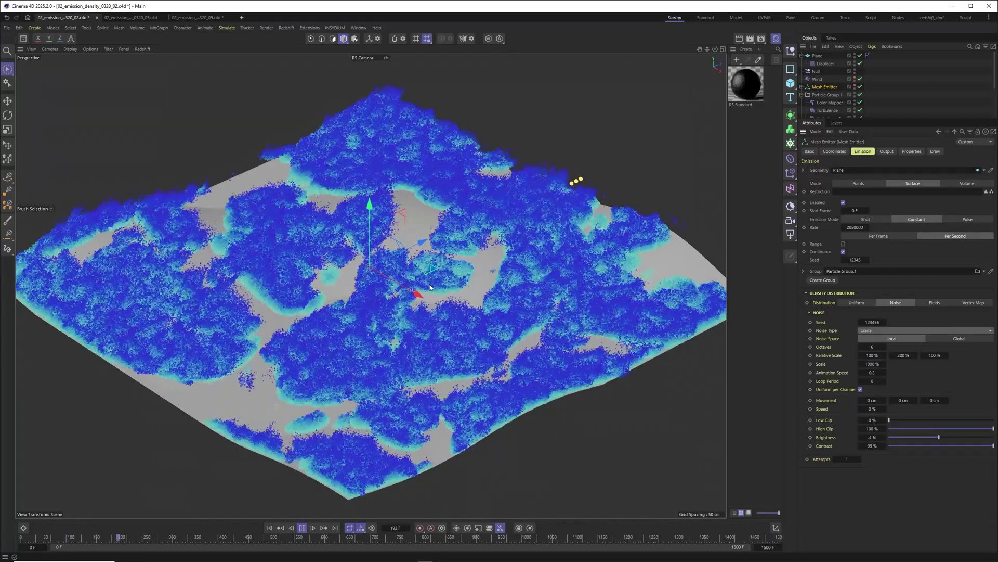
left_click(962, 331)
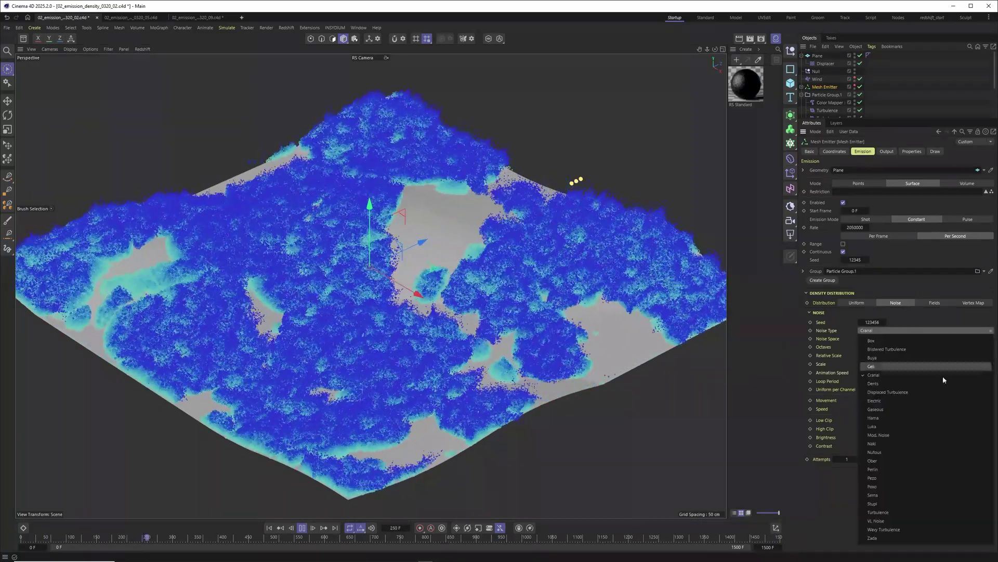
left_click(868, 358)
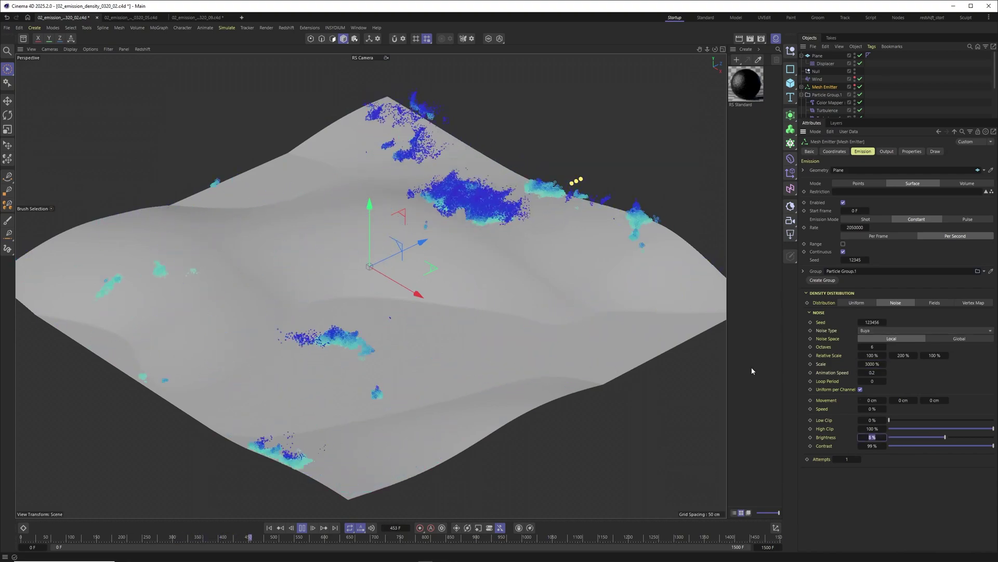
left_click_drag(951, 437, 965, 436)
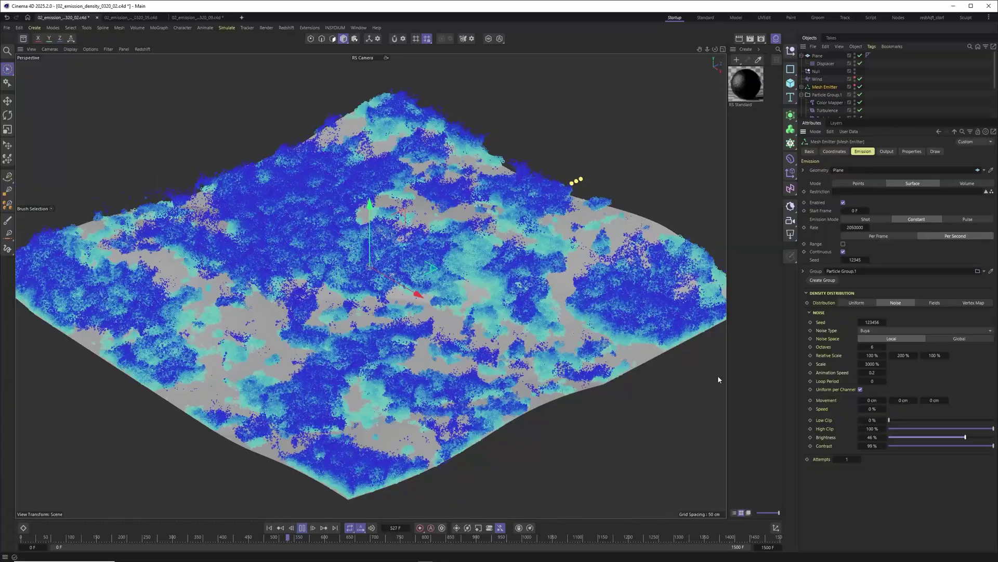
left_click(301, 529)
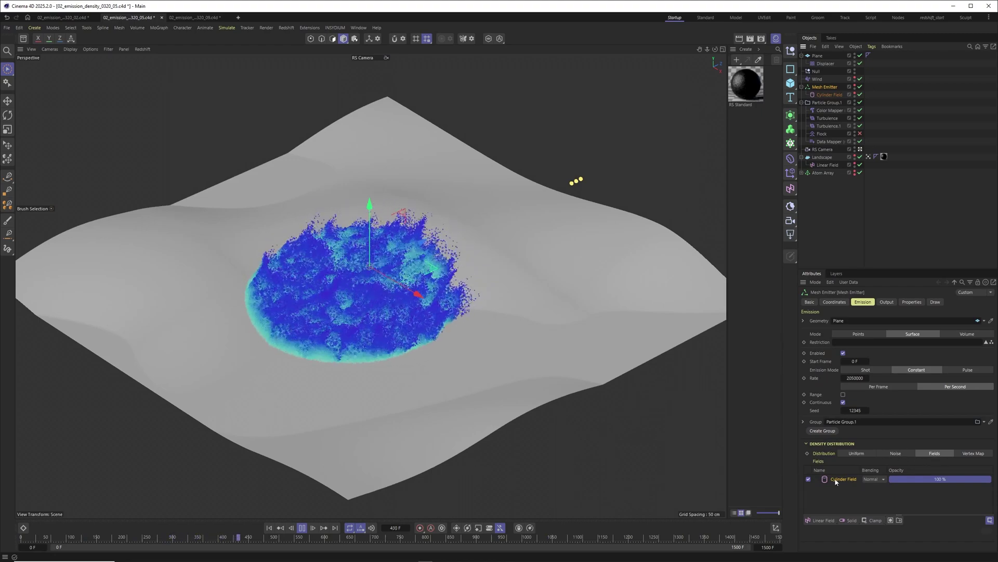
Step: In 02_emission_density_0320_05.c4d, adjust the Mesh Emitter's Cylinder Field in the viewport and open its field type choices
left_click(410, 292)
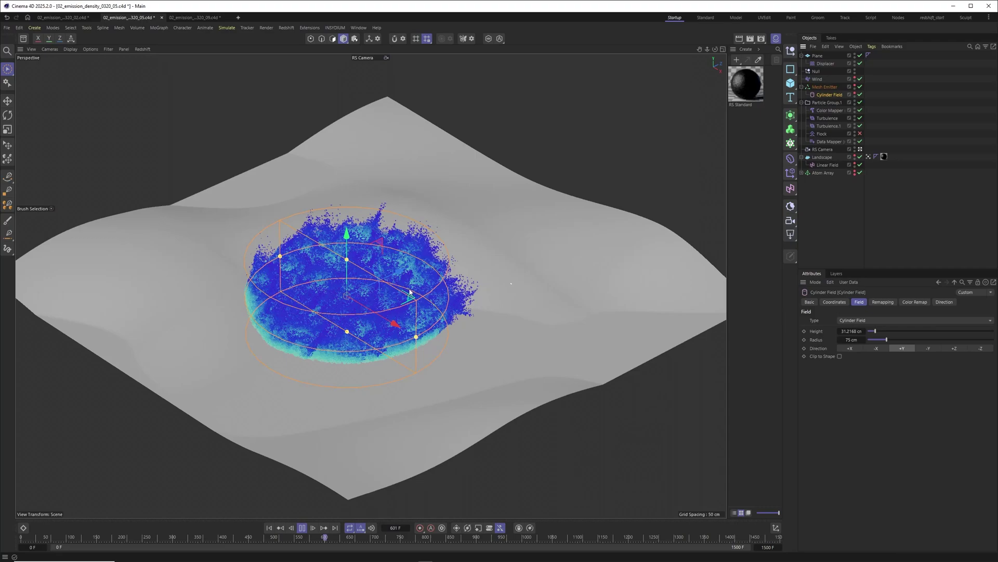
left_click_drag(428, 311, 524, 333)
left_click(884, 320)
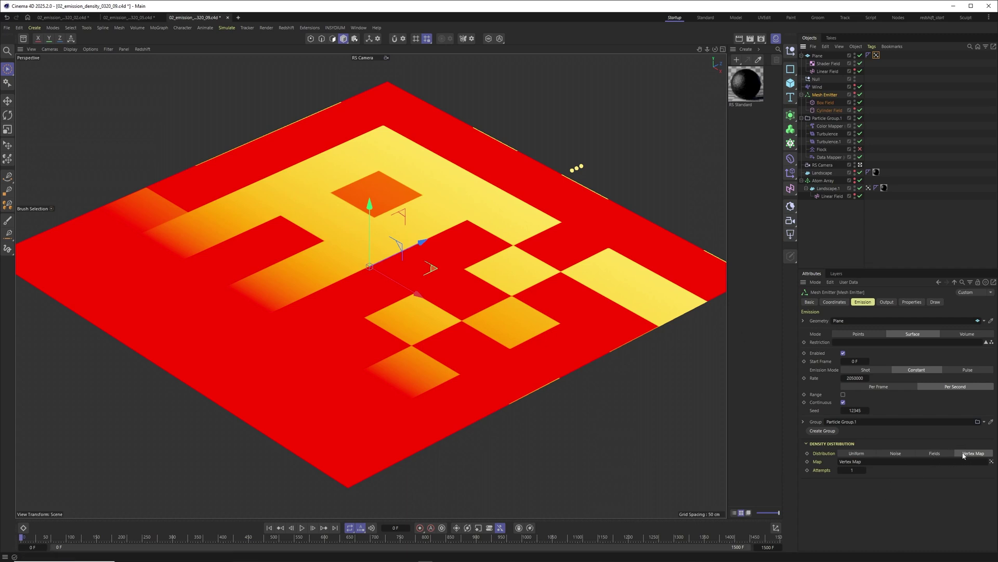
Step: In 02_emission_density_0320_09.c4d, inspect the plane's vertex map and the Shader Field and Linear Field that drive it
left_click(306, 213)
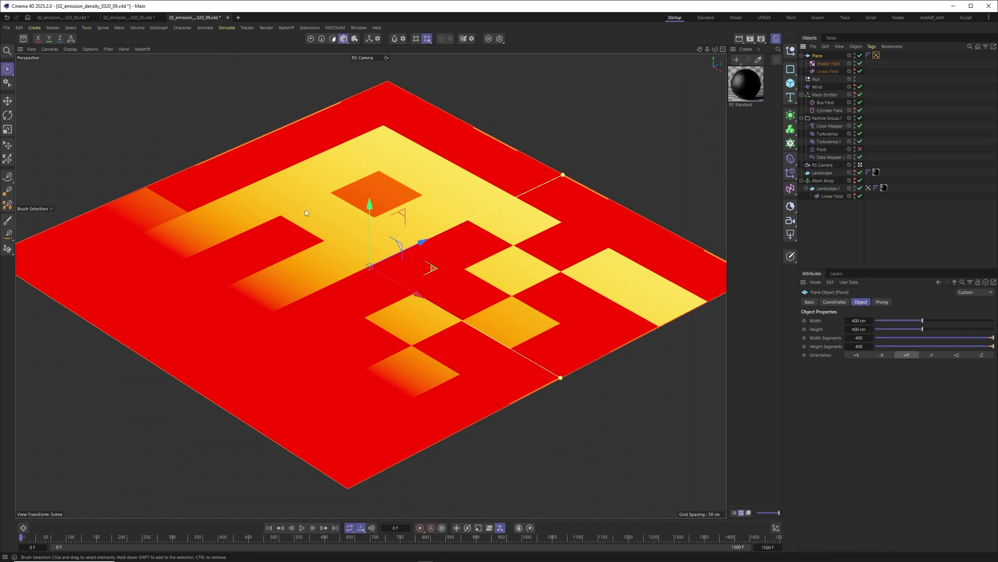
left_click(827, 63)
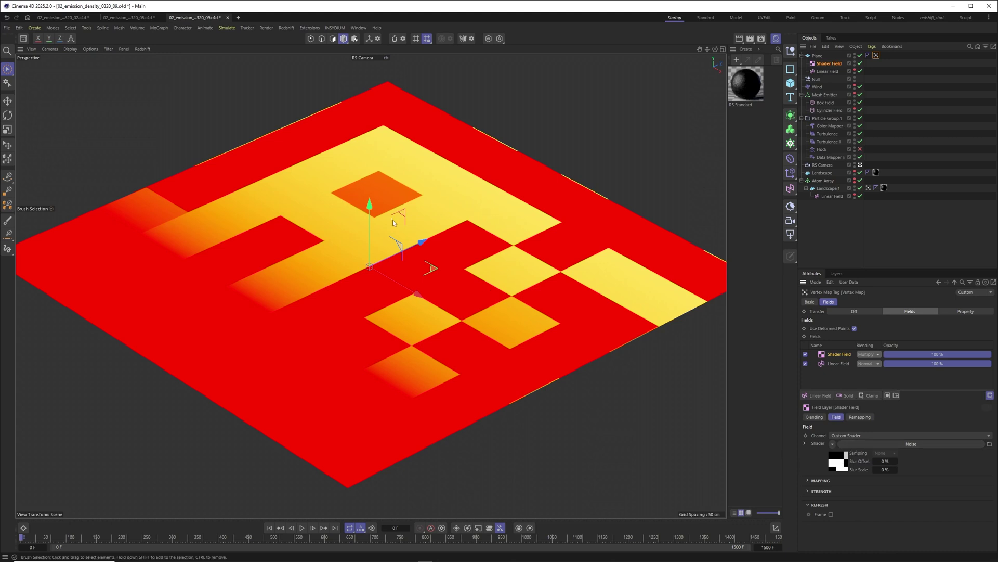
left_click(430, 260)
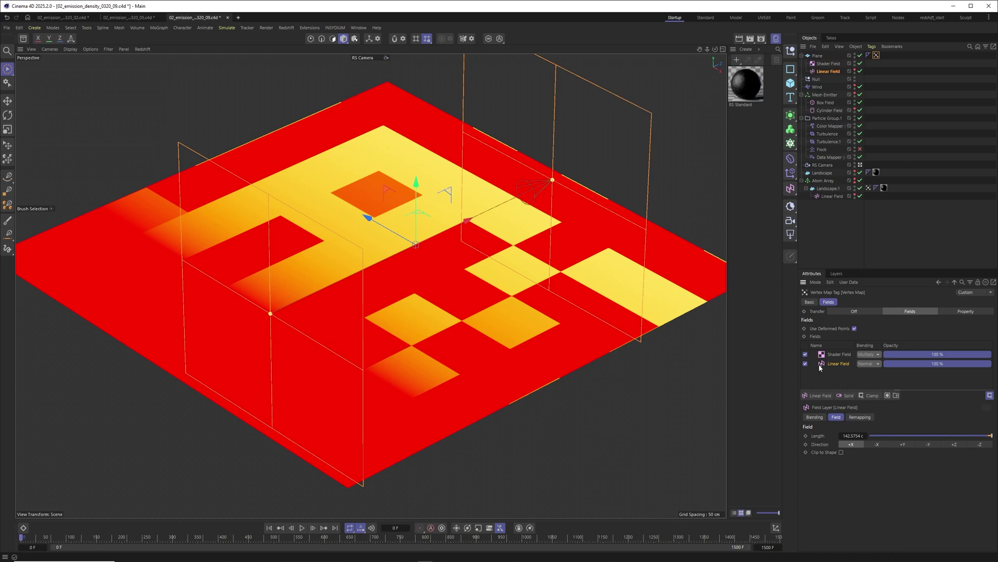
Step: Play the simulation, shorten the plane's Linear Field to about 57 cm, move it across the plane and display the vertex map
left_click_drag(470, 213, 521, 198)
left_click(833, 218)
key("F8")
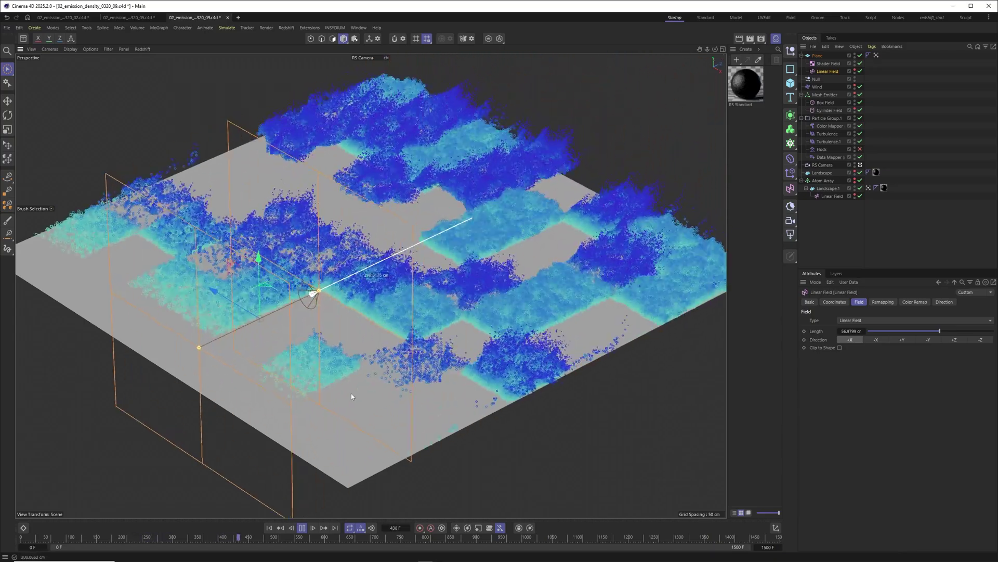
left_click(876, 55)
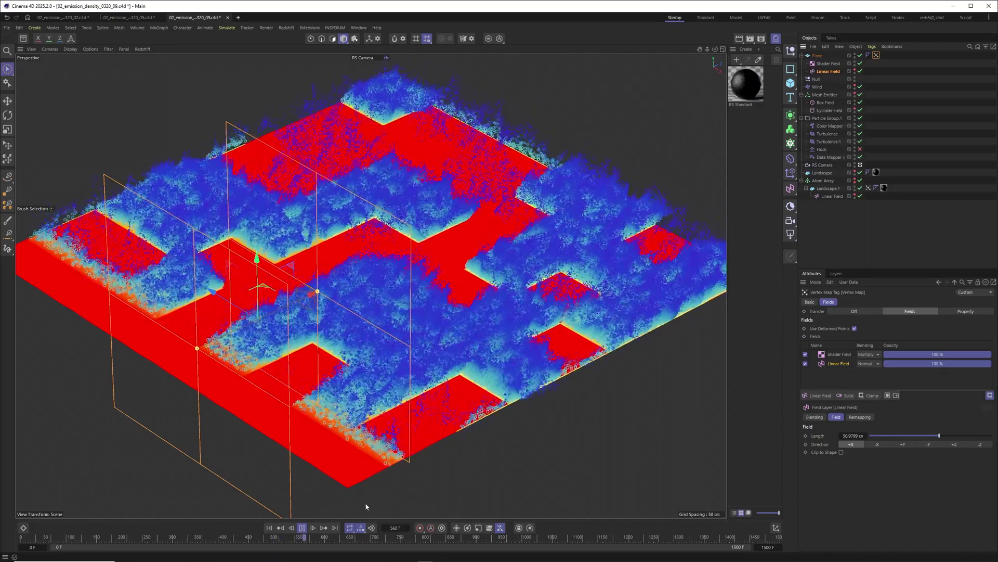
left_click(561, 274)
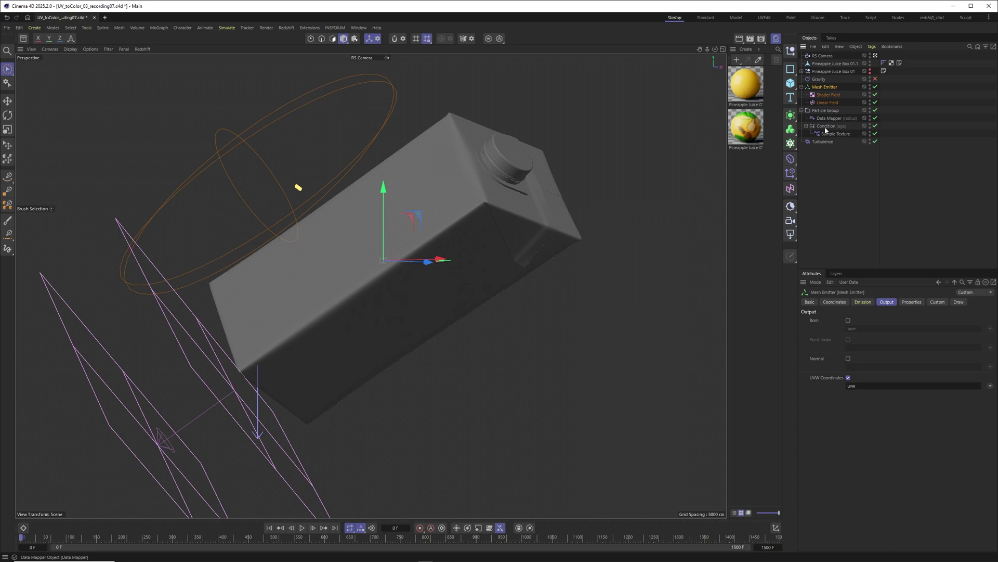
Step: In UV_toColor_01_recording07.c4d, play the simulation, sweep the Mesh Emitter's Linear Field across the juice carton and pause playback
key("F8")
left_click(827, 103)
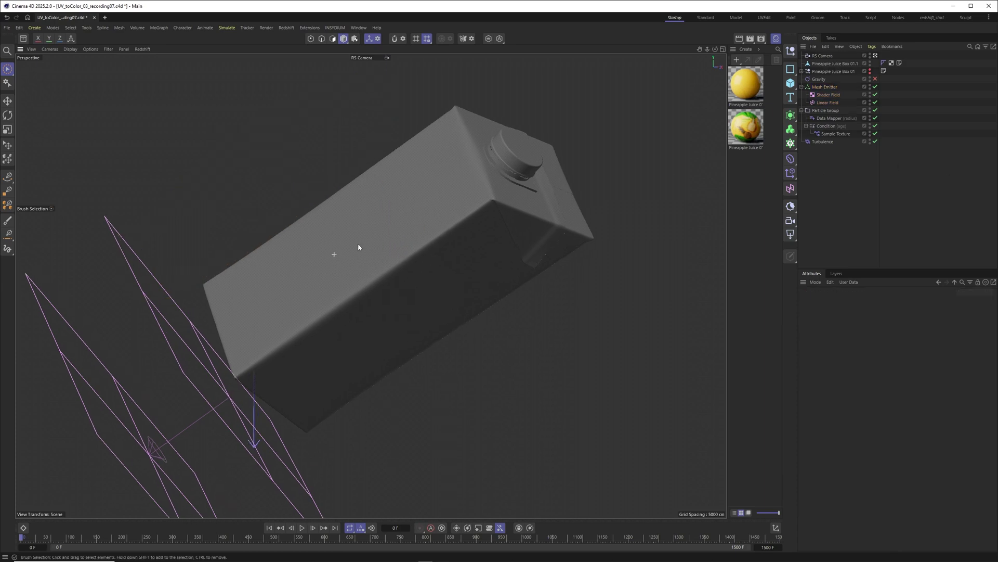
left_click_drag(134, 464, 515, 327)
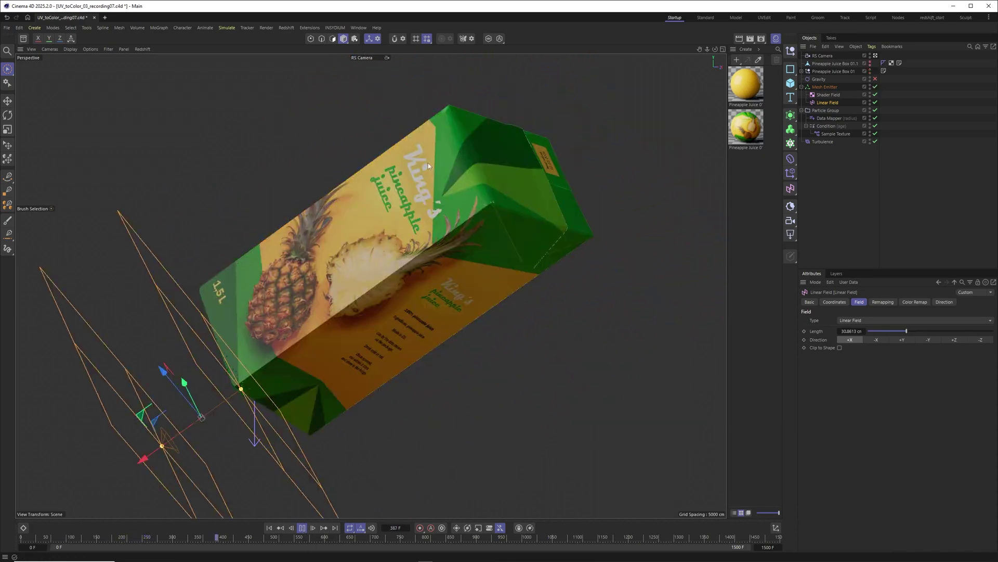
left_click(302, 527)
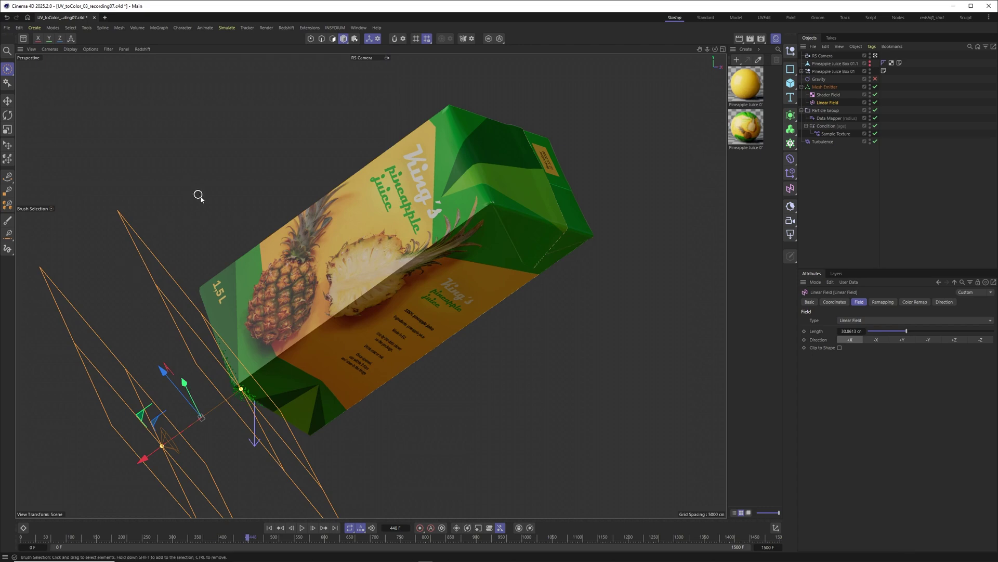
Step: Replay the carton simulation, pause it at frame 1033 and examine the texture-colored particles up close
key("F8")
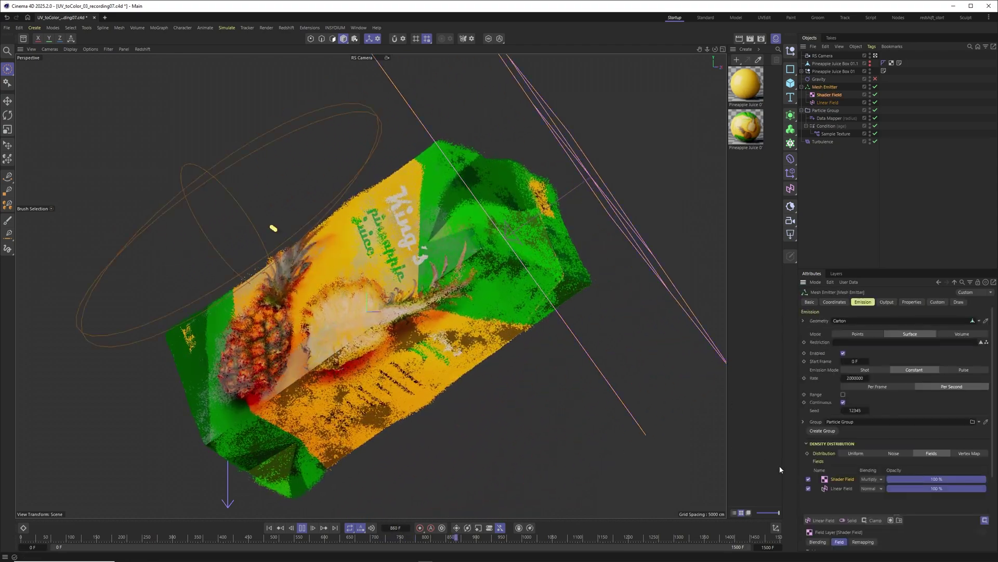
key("F7")
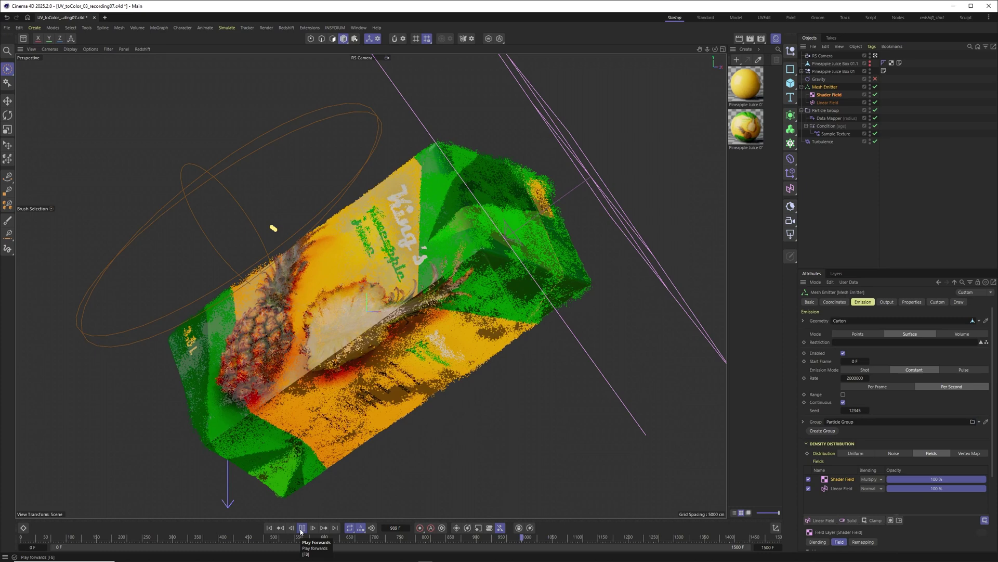
left_click(301, 528)
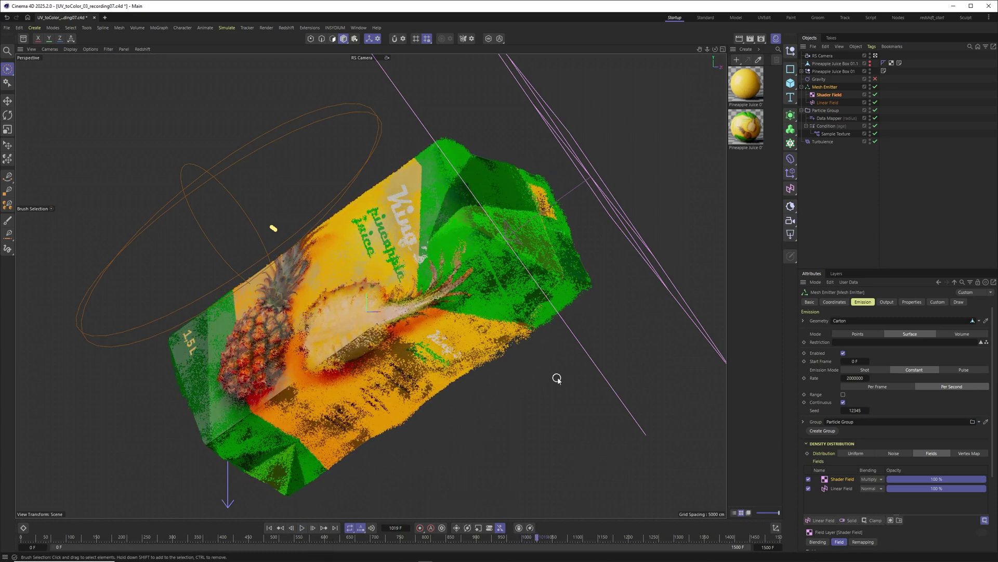
key("F8")
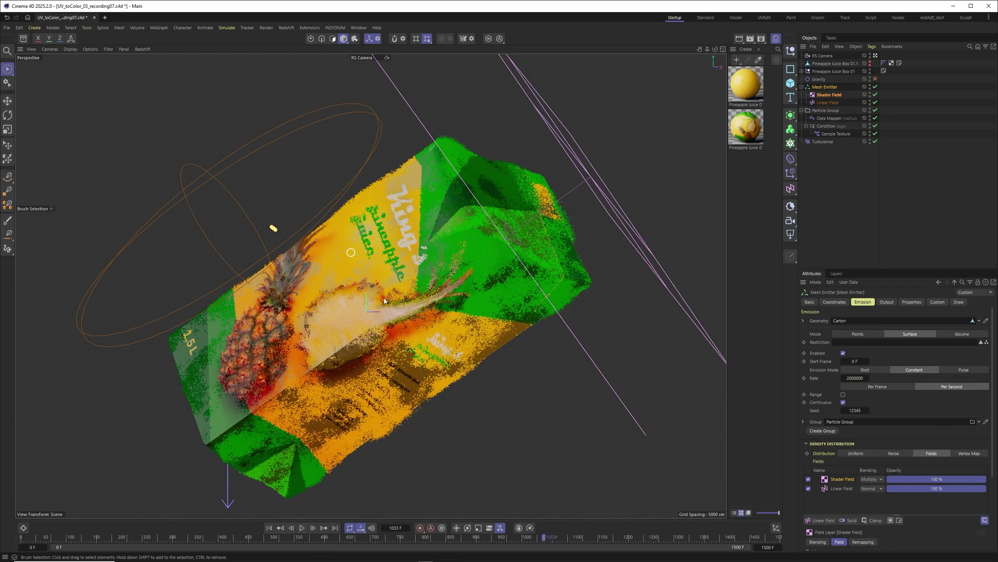
right_click_drag(391, 370, 643, 361, "alt")
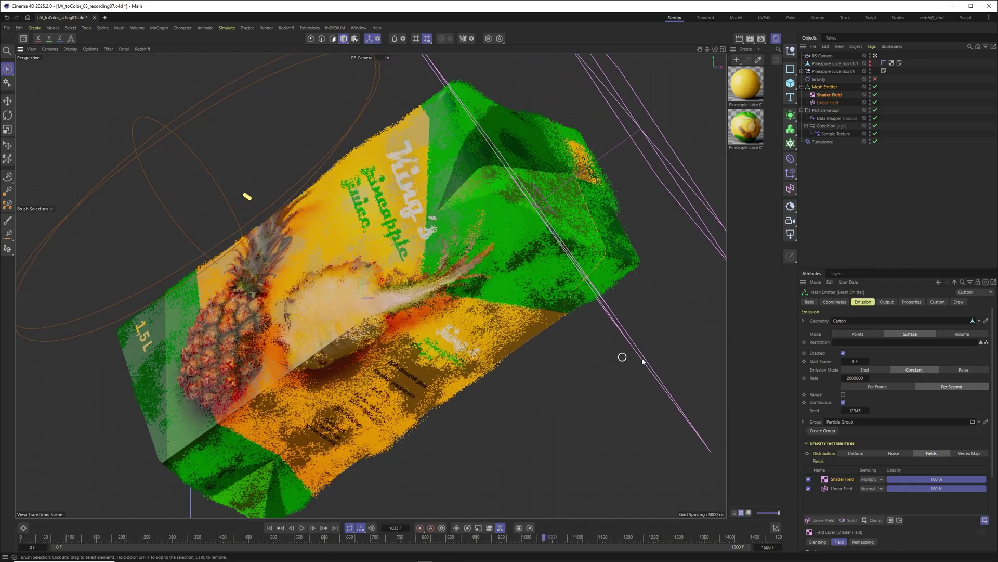